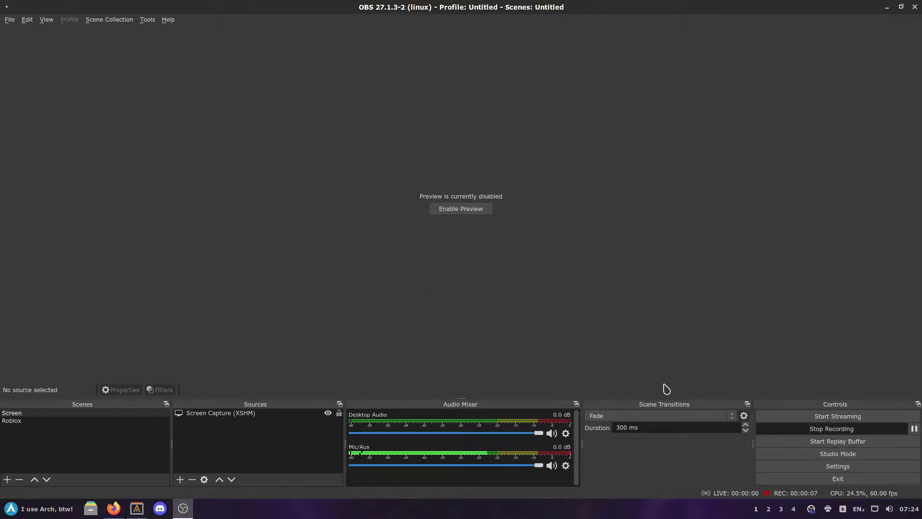
Step: Switch to Firefox and examine the feature summary in the Grapejuice 4 release notes on GitLab
left_click(116, 510)
scroll(214, 308, "up", 4)
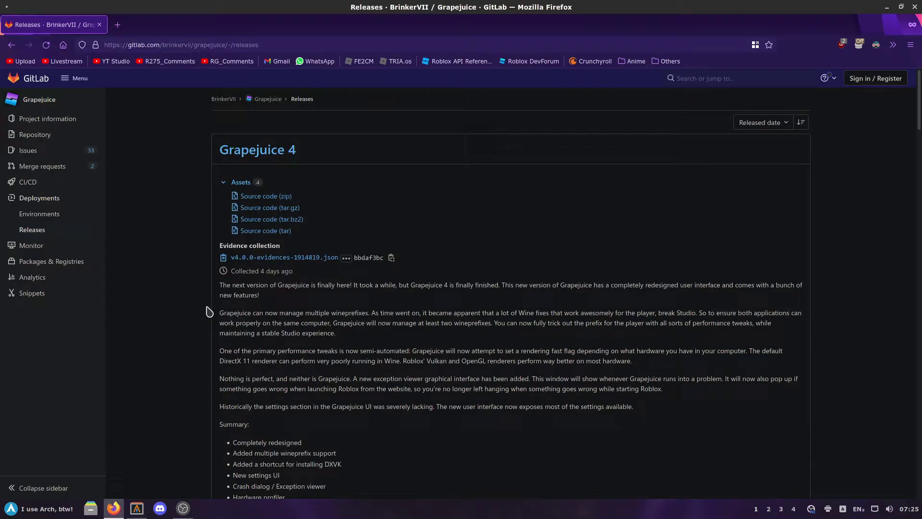
scroll(214, 302, "down", 3)
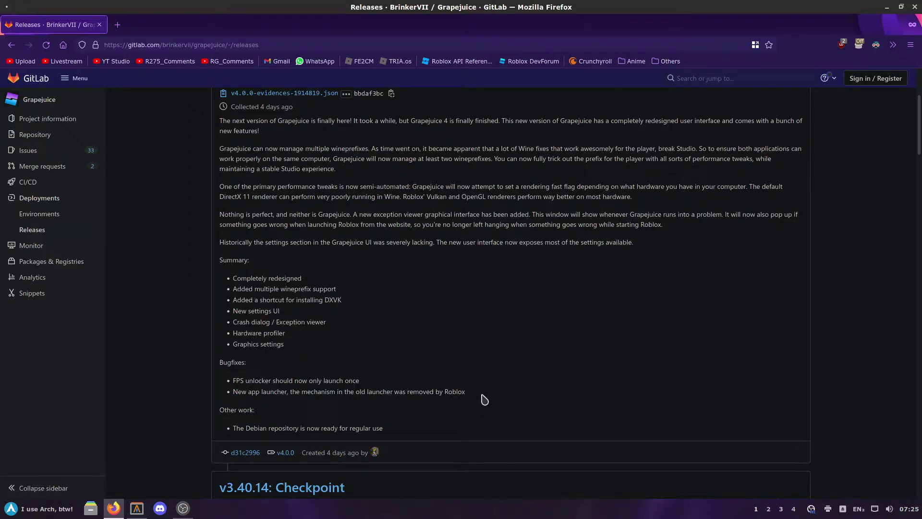
scroll(478, 380, "up", 3)
scroll(484, 194, "down", 4)
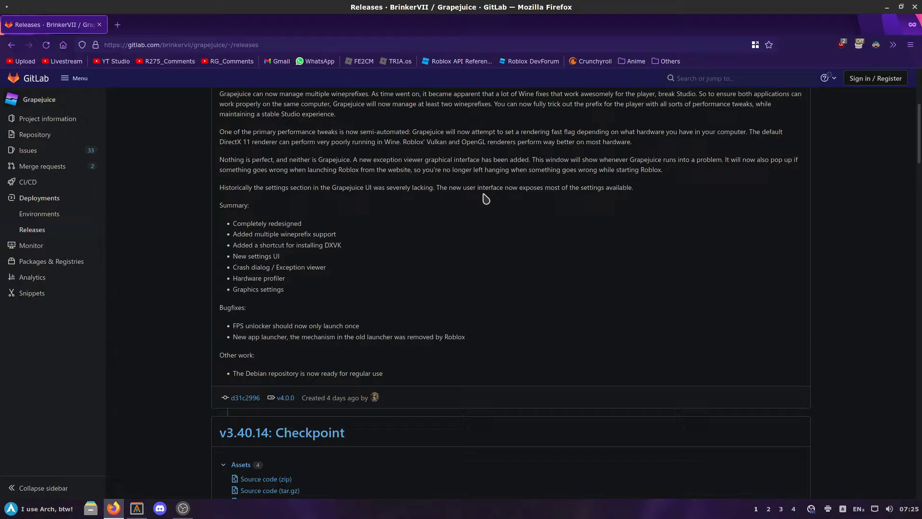
left_click_drag(234, 225, 308, 227)
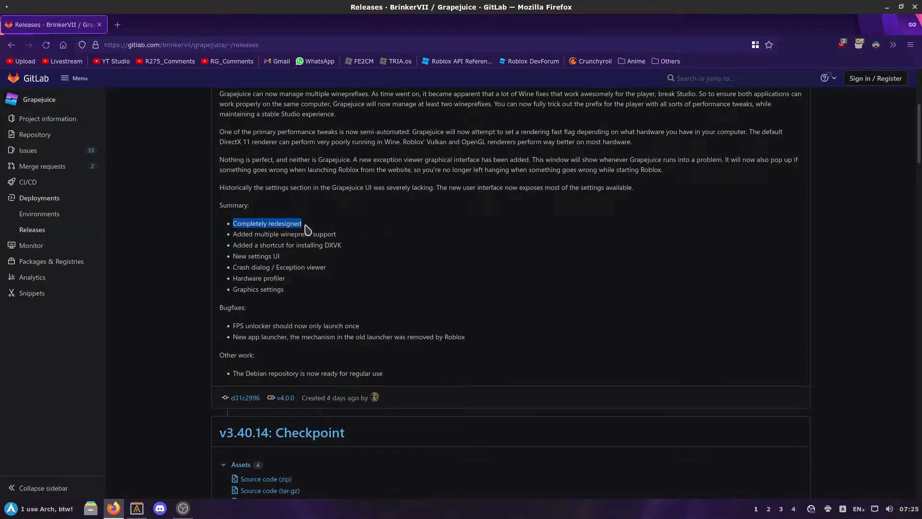
left_click(309, 230)
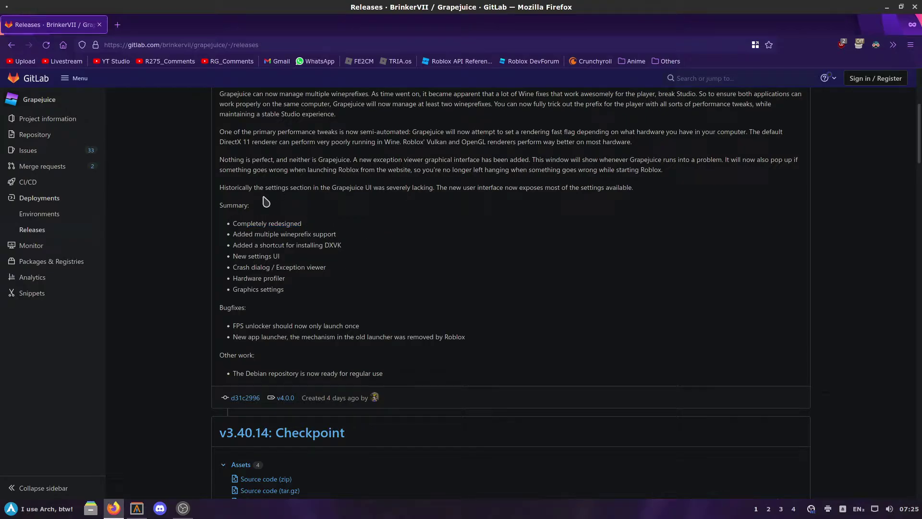
left_click_drag(233, 239, 416, 243)
left_click(416, 241)
left_click_drag(326, 246, 371, 249)
left_click(372, 250)
left_click_drag(233, 267, 314, 279)
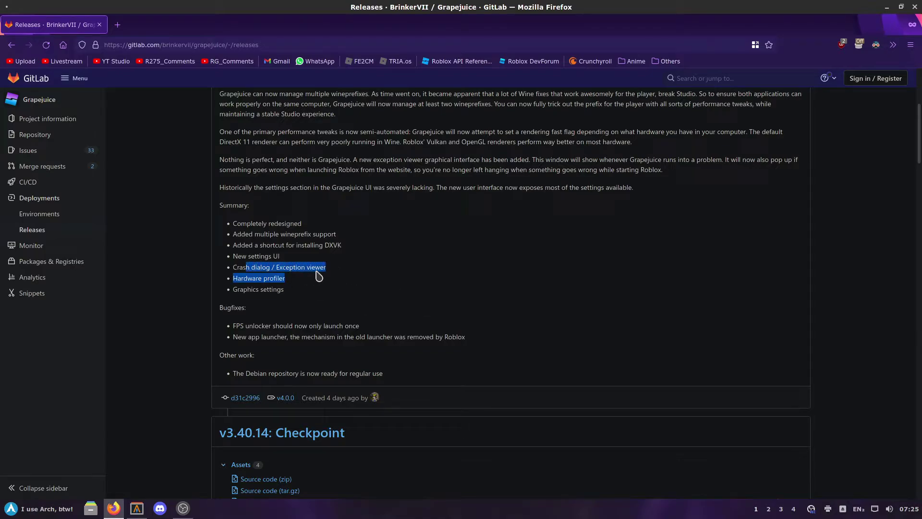
left_click(238, 264)
left_click_drag(235, 268, 291, 293)
left_click(289, 269)
left_click(248, 281)
left_click(293, 295)
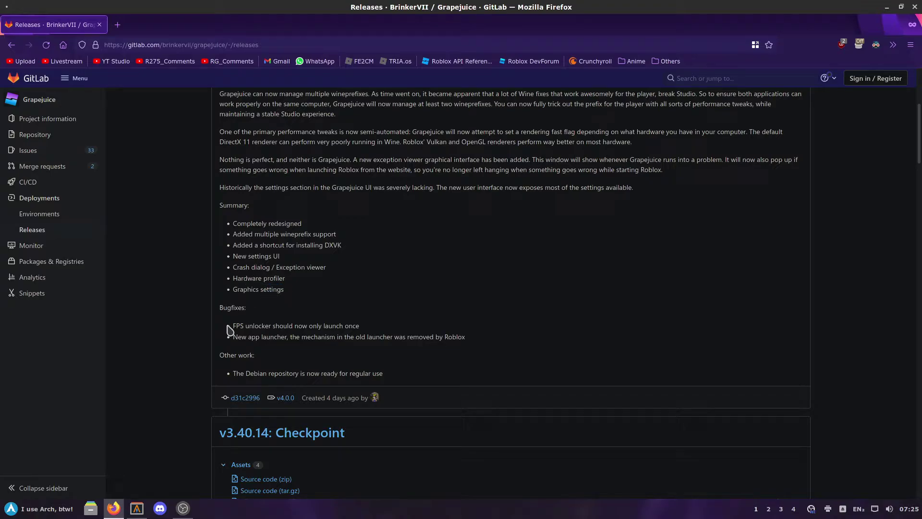
Step: Read the Bugfixes and Other work sections of the Grapejuice 4 release notes and review the introduction
left_click_drag(250, 326, 362, 328)
left_click(364, 330)
left_click_drag(250, 374, 343, 350)
left_click(343, 350)
scroll(335, 326, "up", 4)
scroll(342, 324, "down", 1)
scroll(342, 324, "up", 2)
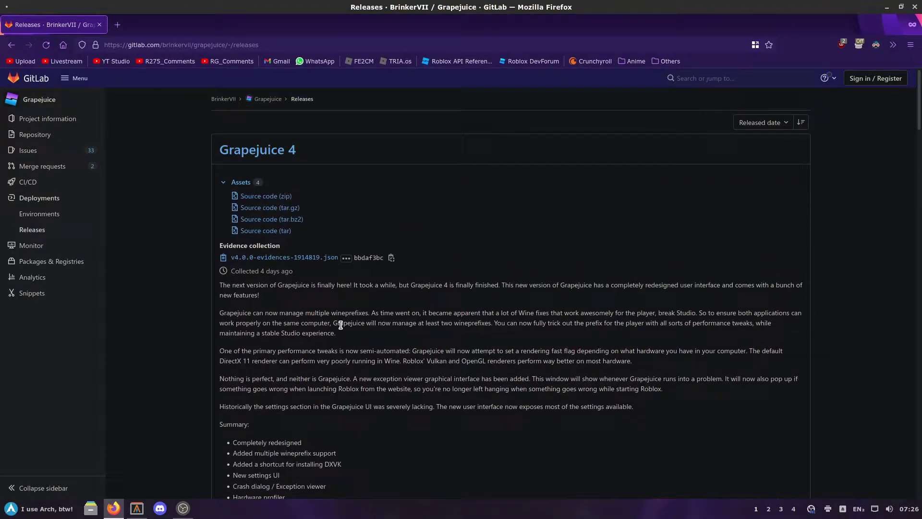
scroll(340, 325, "down", 1)
scroll(340, 325, "down", 1)
scroll(341, 324, "up", 1)
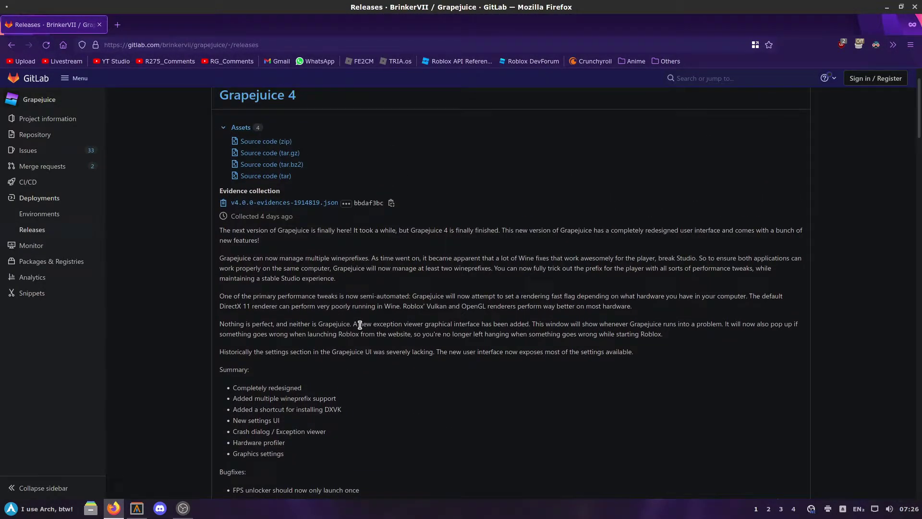
Step: Switch to the Alacritty terminal, get through the paru package review, and approve installing the pending upgrades, including grapejuice-git
left_click(138, 510)
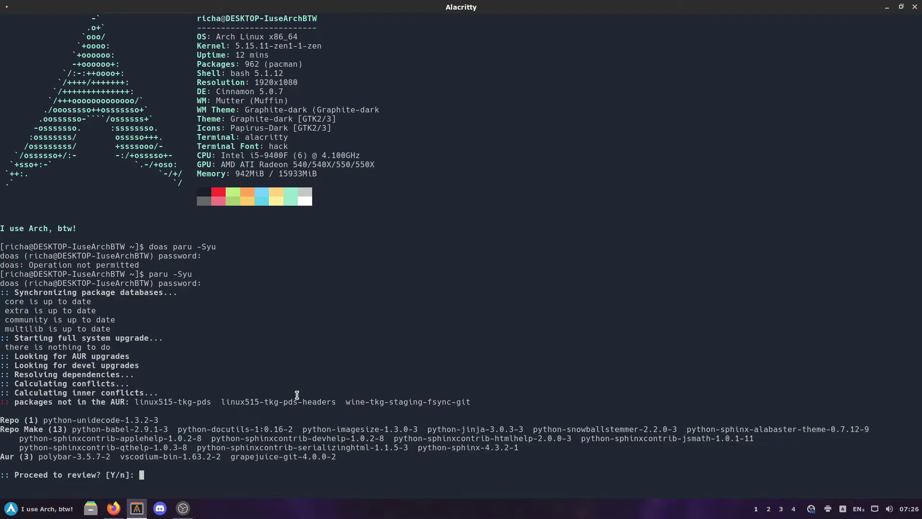
key("Return")
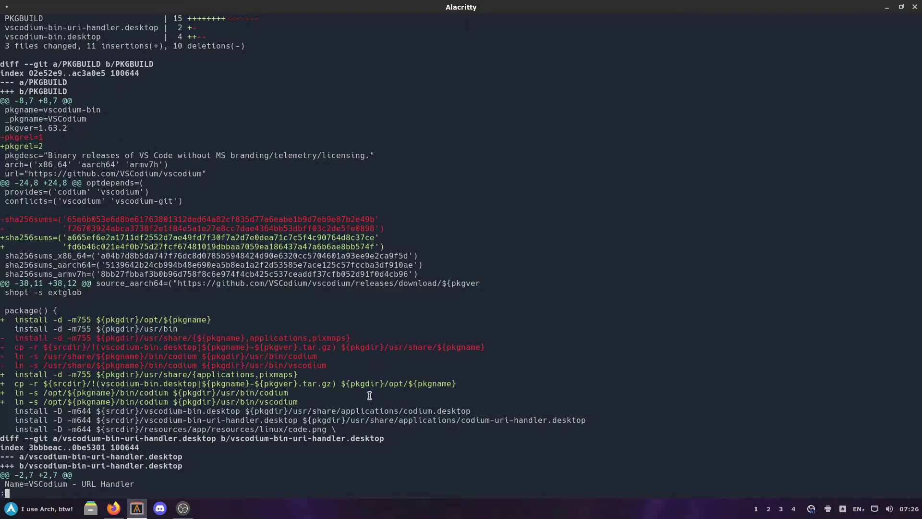
key("q")
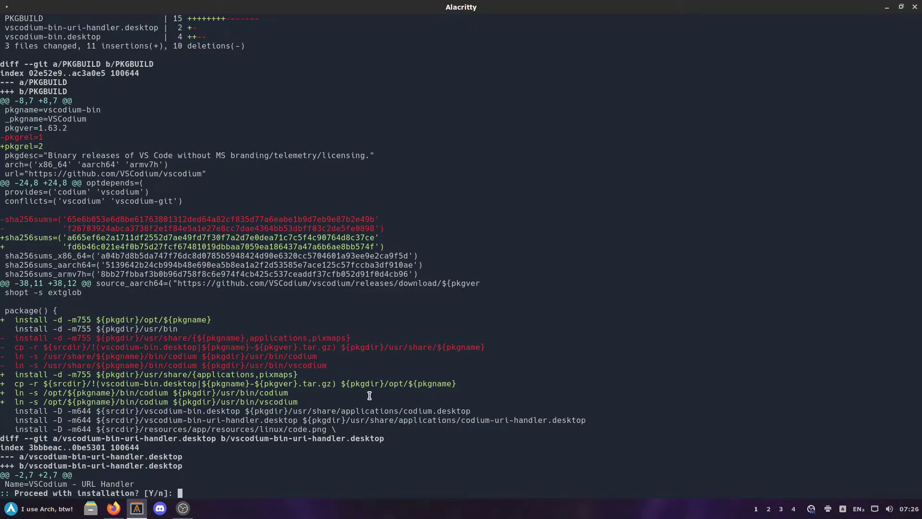
key("Return")
type("y")
key("Return")
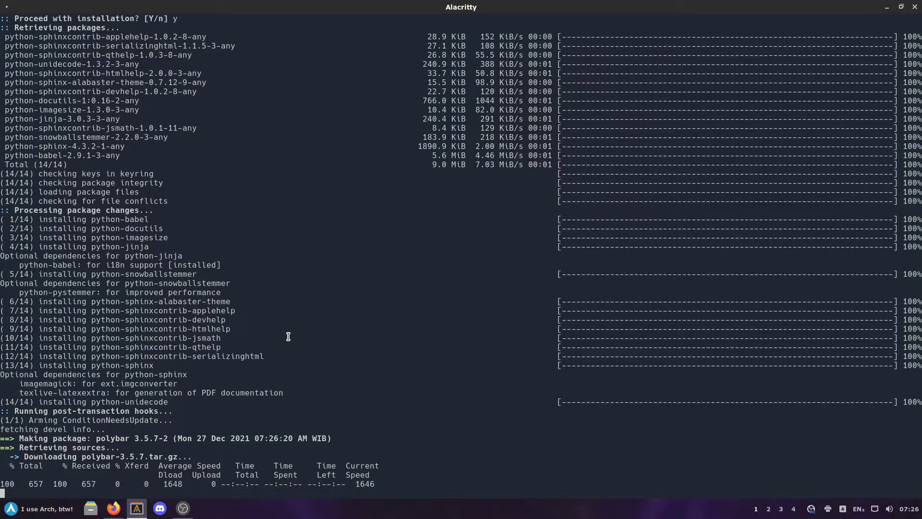
left_click(183, 509)
left_click(913, 428)
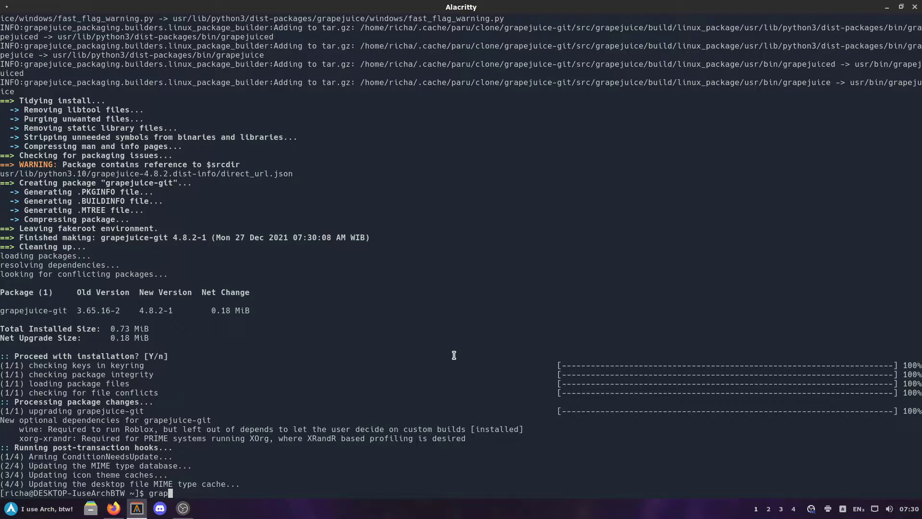
Step: Launch Grapejuice from the terminal with the command "grapejuice gui" and reposition its window
type("gui")
key("Return")
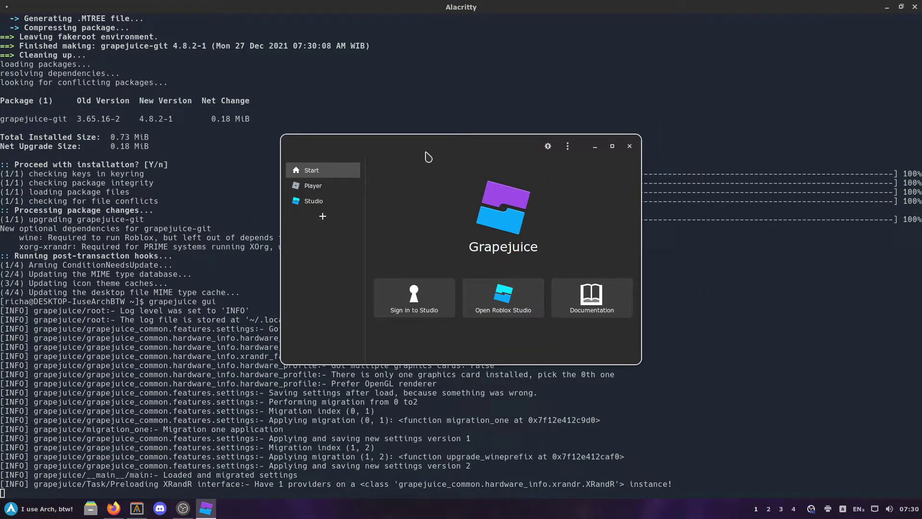
left_click_drag(431, 141, 333, 128)
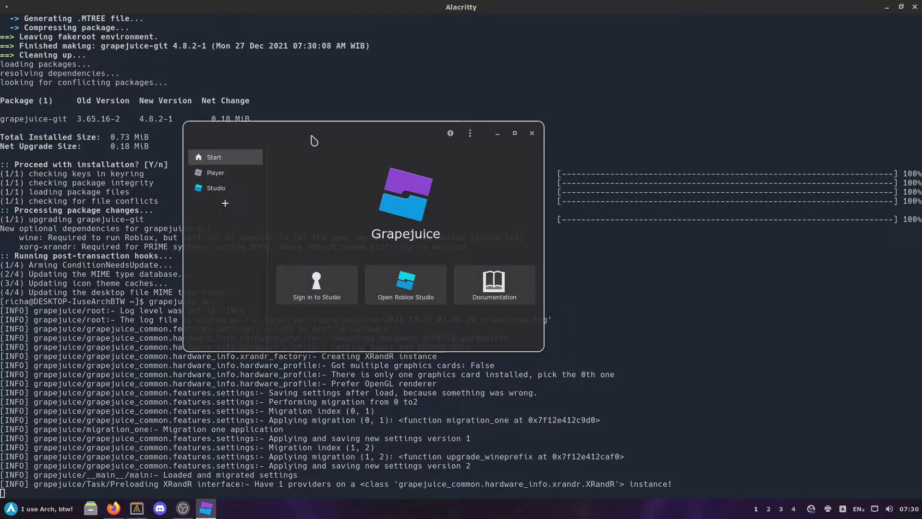
Step: Look through the Player and Studio pages in Grapejuice and return to the Start page
left_click(215, 173)
left_click(216, 189)
left_click(216, 174)
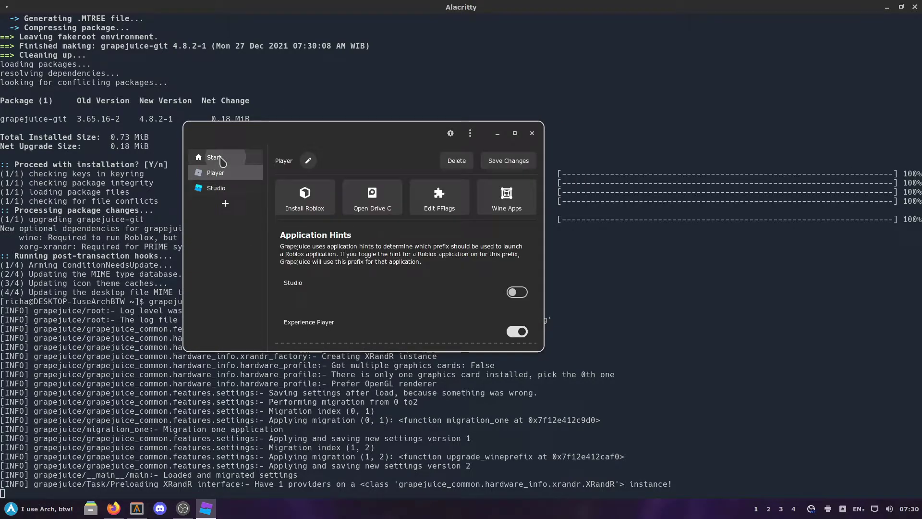
left_click(228, 187)
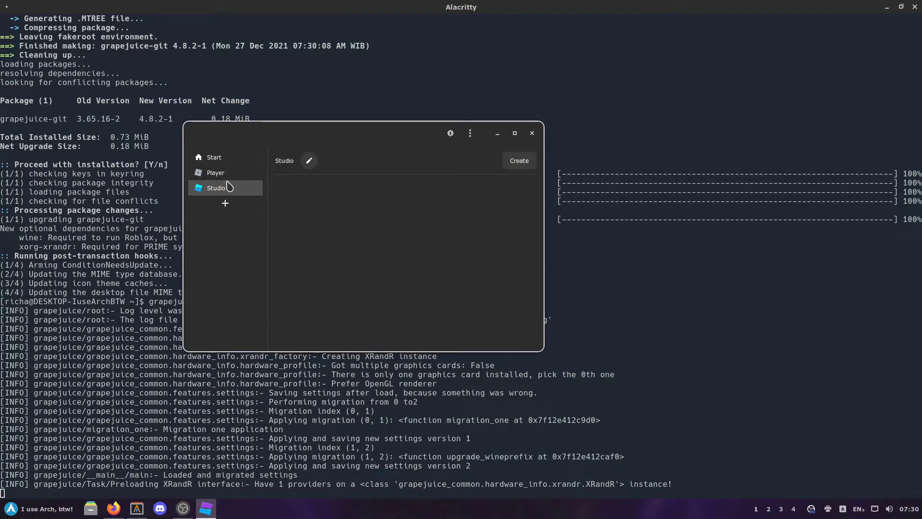
left_click(235, 161)
Step: Open Grapejuice's general settings to review the available options and close them
left_click(471, 135)
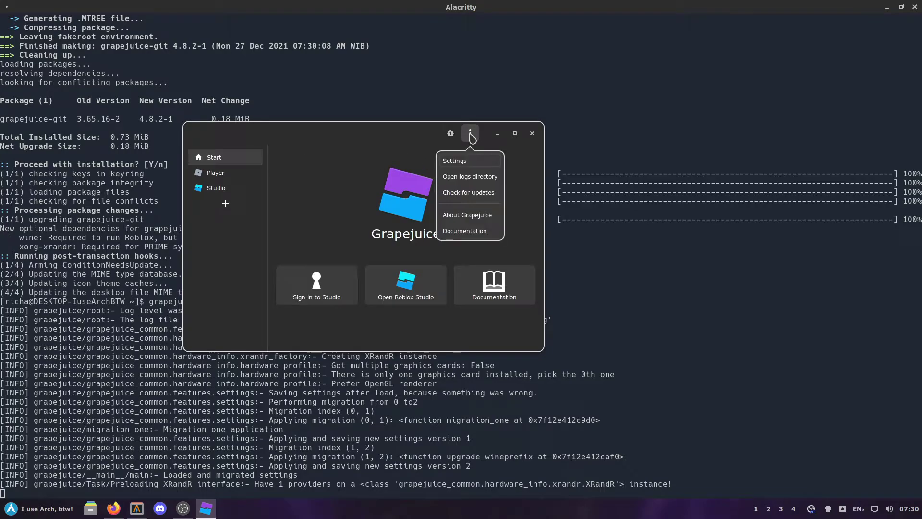
left_click(461, 161)
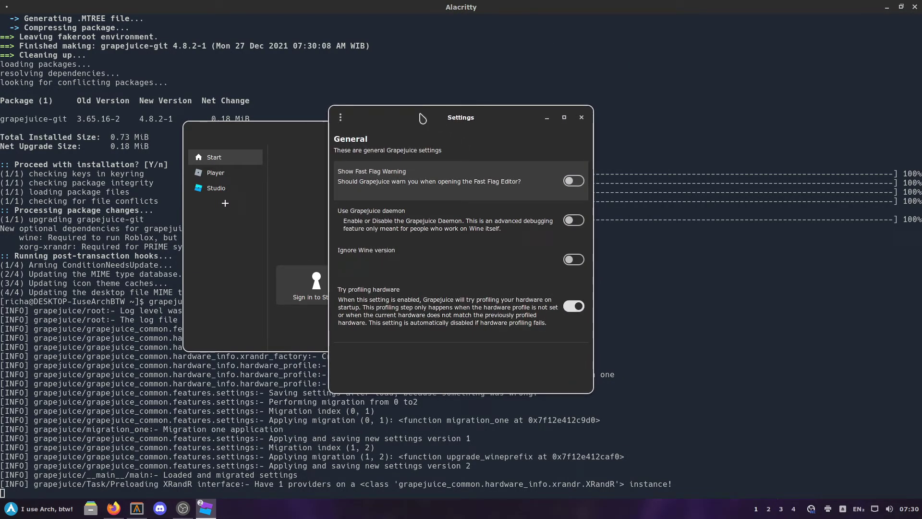
left_click_drag(420, 66, 384, 120)
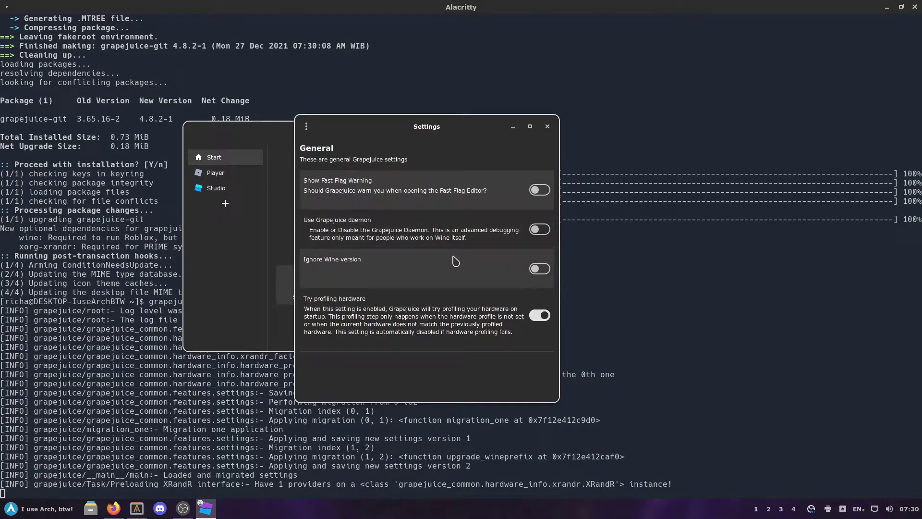
left_click(547, 126)
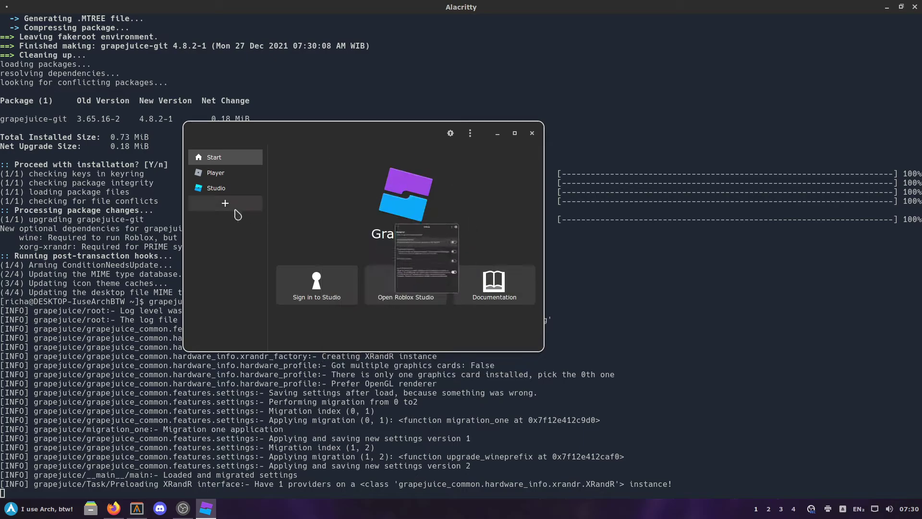
Step: Compare the Studio, Player and new Wineprefix pages, ending on the Player prefix
left_click(218, 191)
left_click(219, 175)
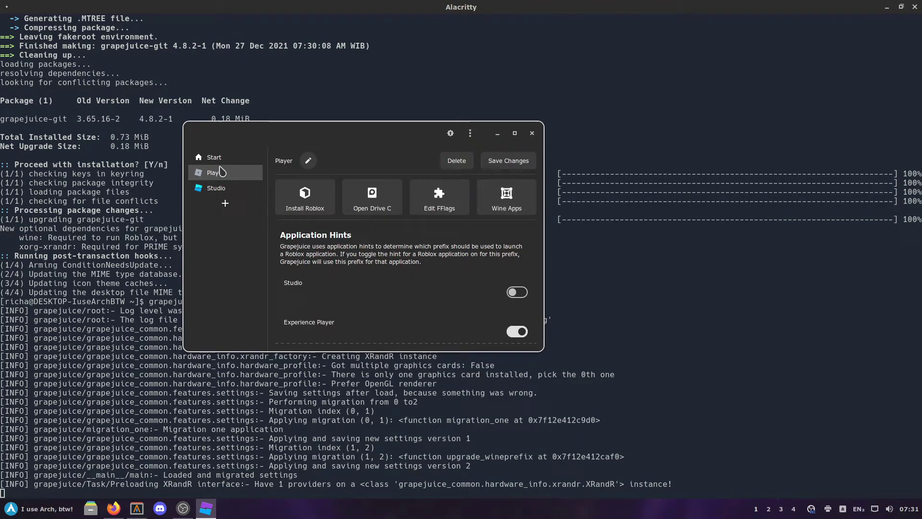
left_click(224, 204)
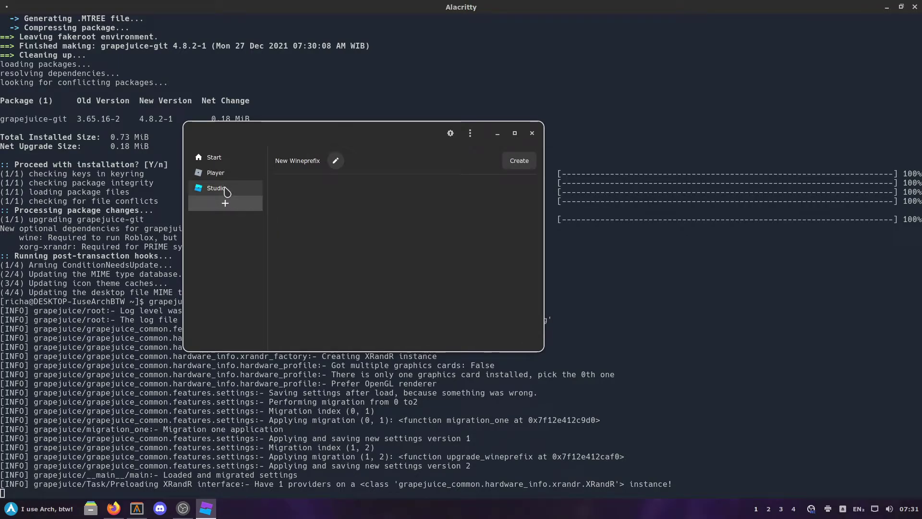
left_click(219, 173)
left_click(224, 190)
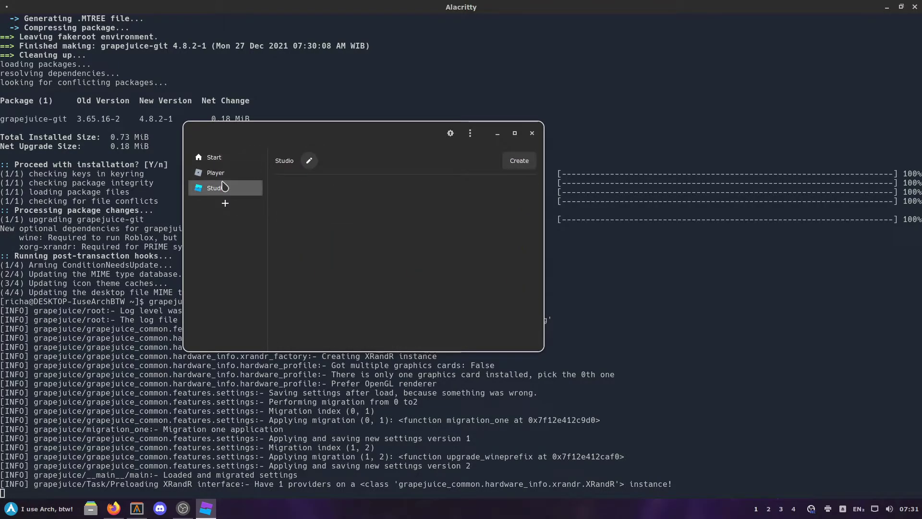
left_click(226, 192)
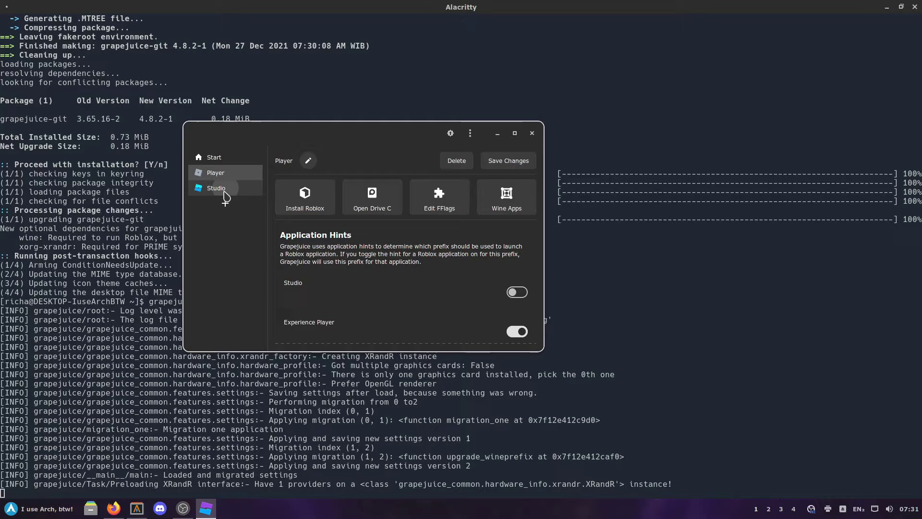
left_click(228, 179)
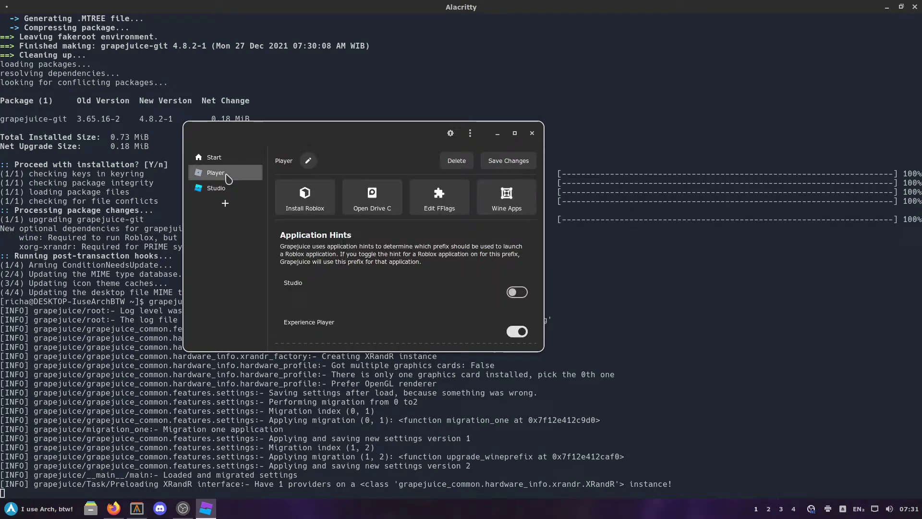
Step: Set the Player prefix's Roblox Renderer to DX11 and save the changes
scroll(402, 304, "down", 3)
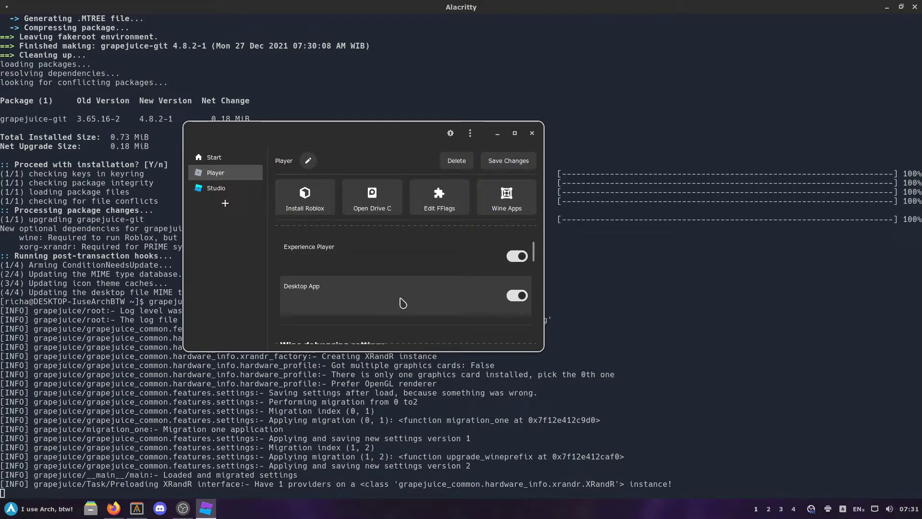
scroll(403, 303, "up", 2)
scroll(403, 302, "up", 3)
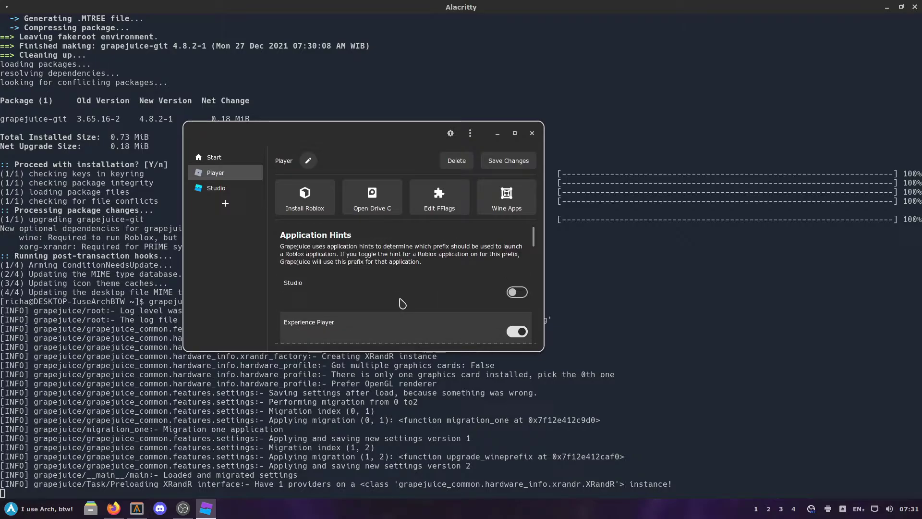
scroll(403, 303, "down", 5)
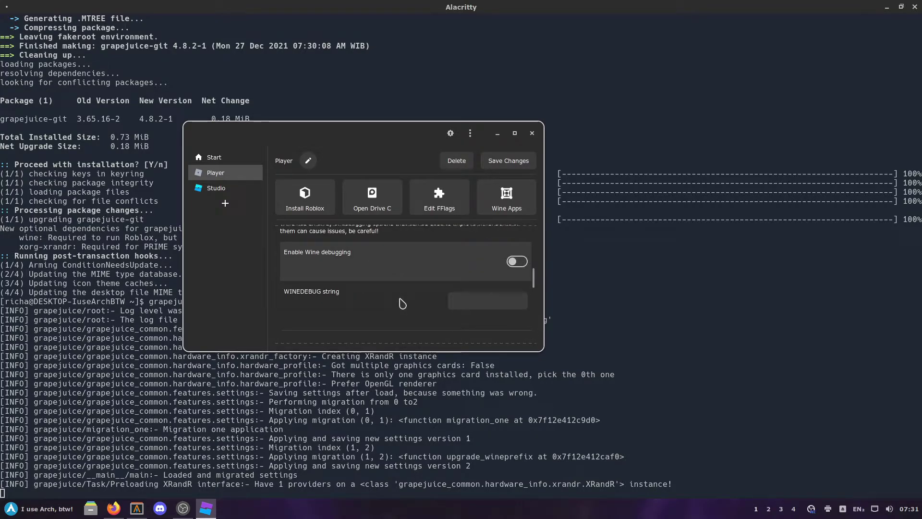
scroll(403, 304, "down", 3)
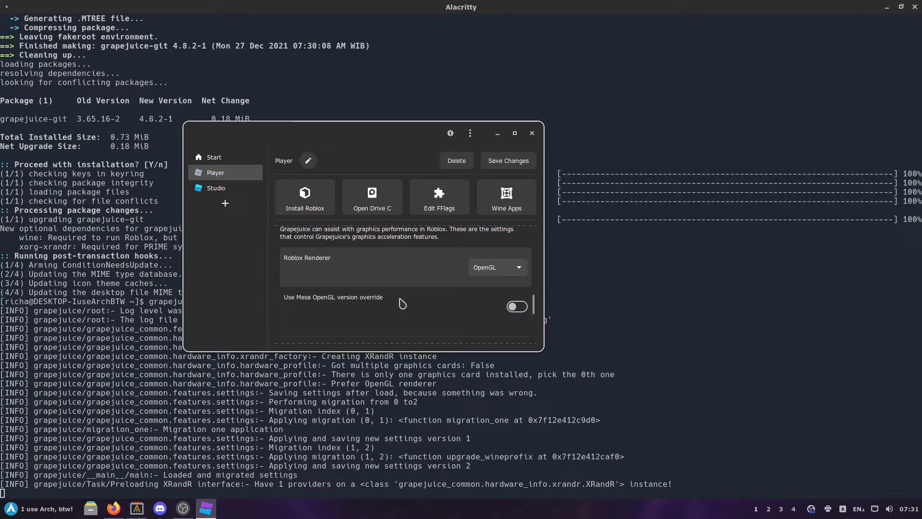
left_click(485, 273)
left_click(486, 276)
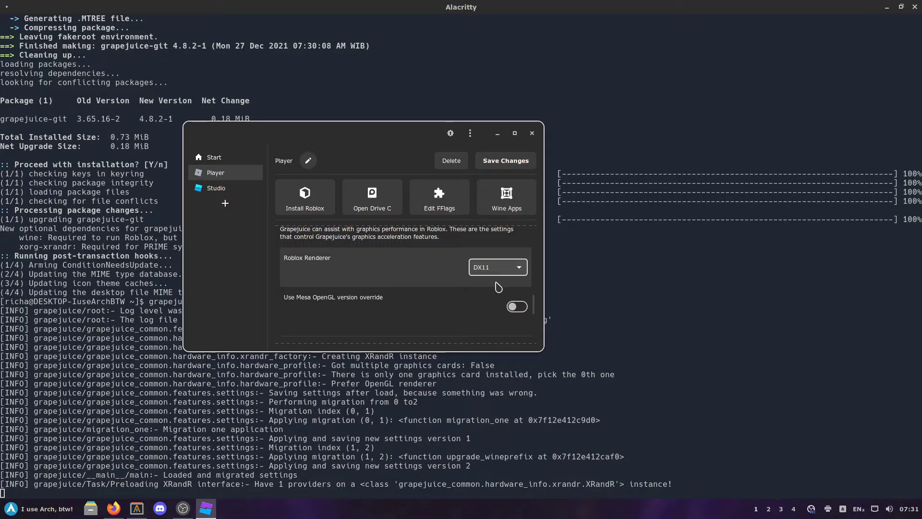
left_click(506, 161)
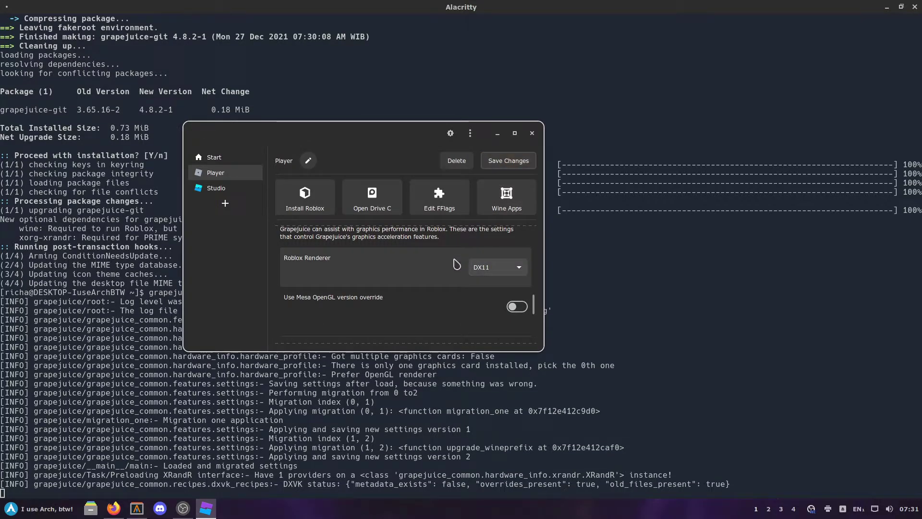
Step: Examine the Player prefix's remaining graphics options and its third party application integrations
scroll(456, 266, "down", 1)
scroll(456, 265, "down", 1)
scroll(457, 265, "up", 2)
scroll(457, 268, "down", 1)
scroll(455, 268, "up", 1)
scroll(451, 276, "down", 4)
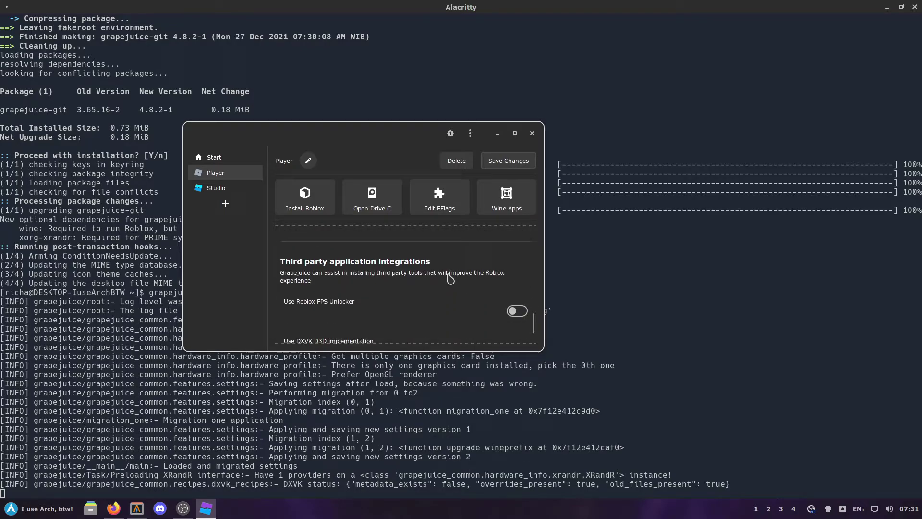
scroll(450, 278, "down", 1)
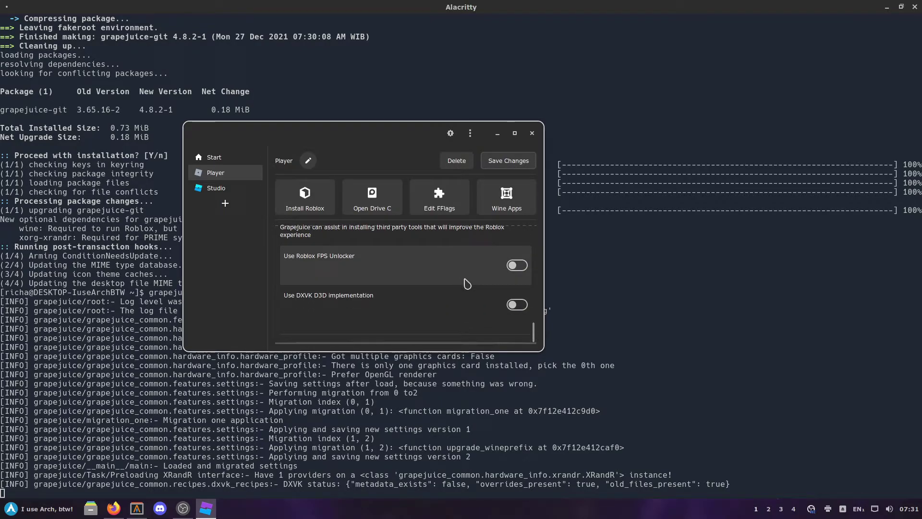
Step: Review the Player prefix's third party application integrations, application hints and list of available Wine apps
scroll(447, 287, "up", 1)
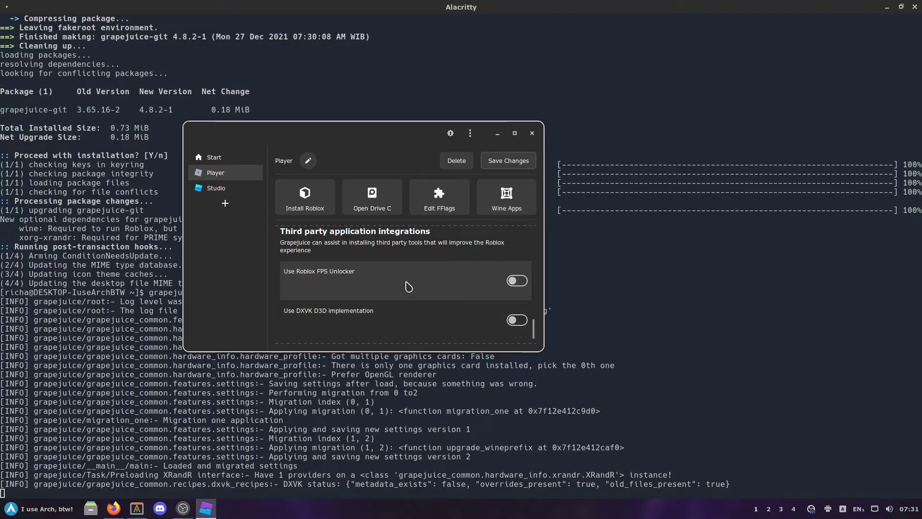
scroll(408, 286, "down", 3)
scroll(409, 287, "down", 5)
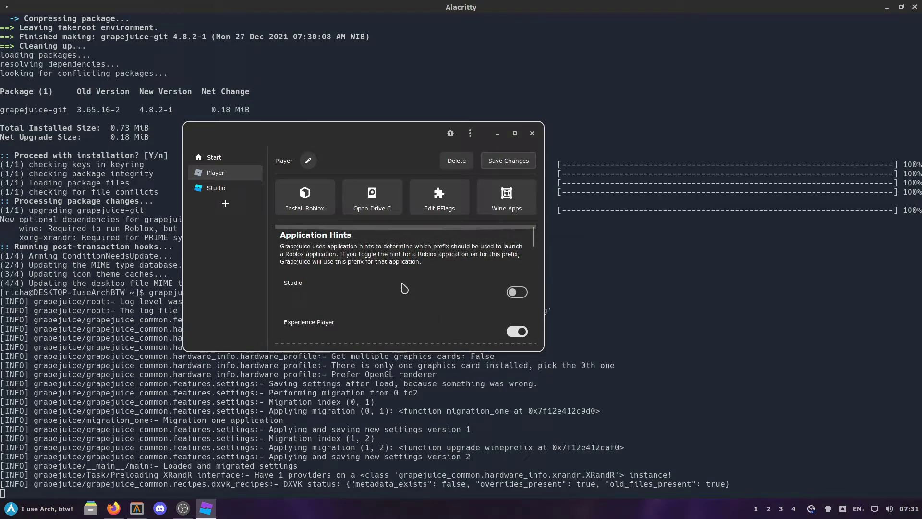
left_click(505, 206)
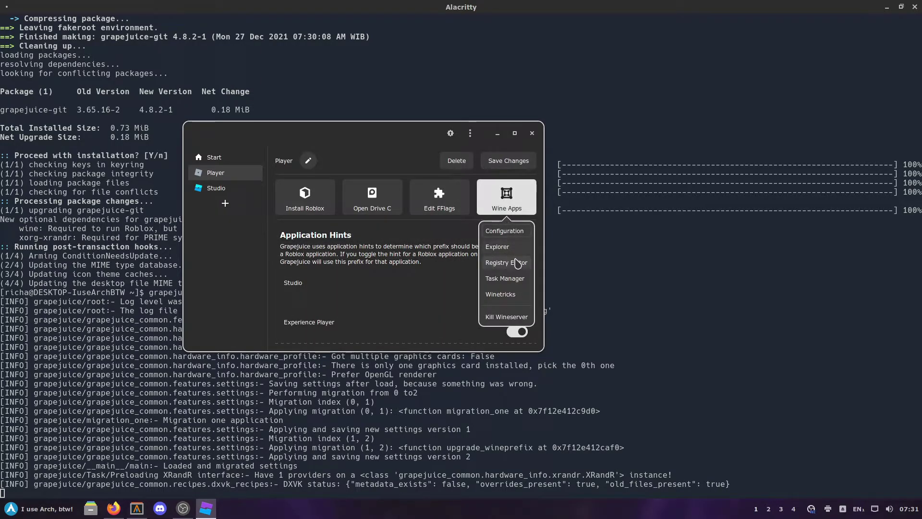
left_click(521, 284)
Step: Create the Studio Wineprefix with Roblox installed in it, leaving its name as Studio
left_click(216, 188)
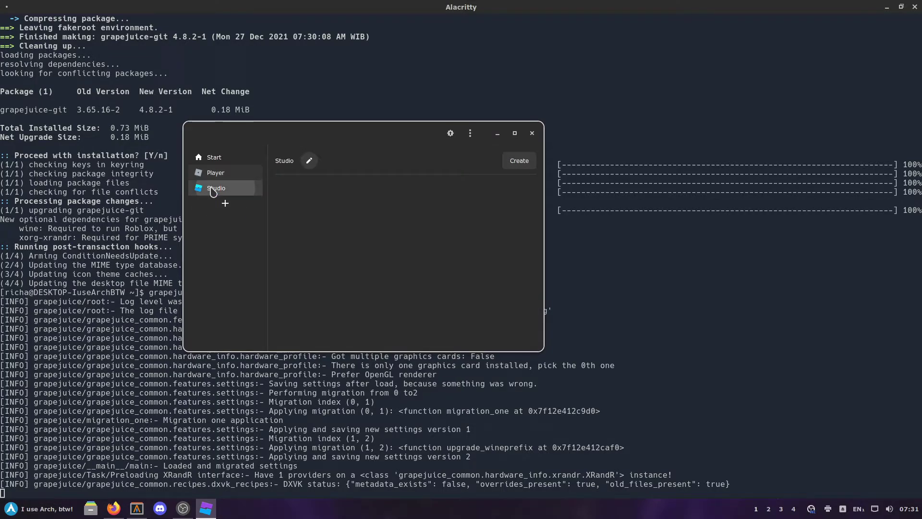
left_click(525, 162)
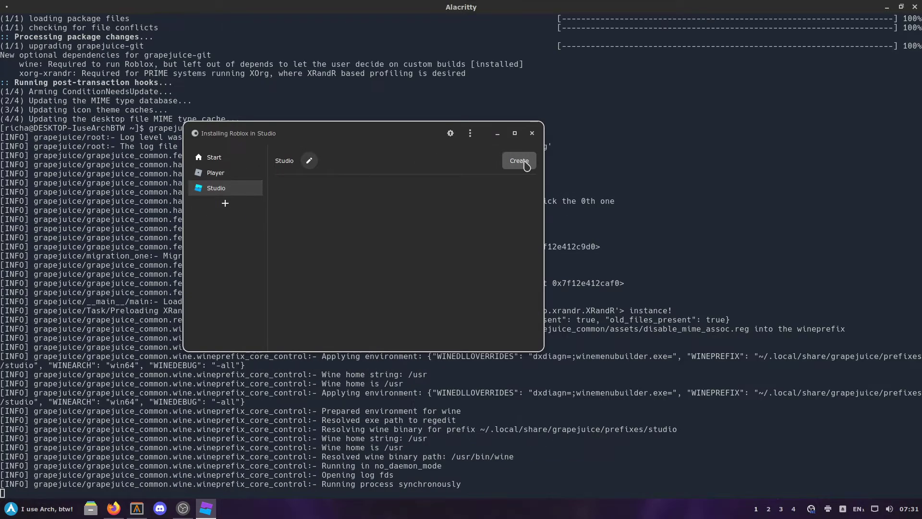
left_click(309, 162)
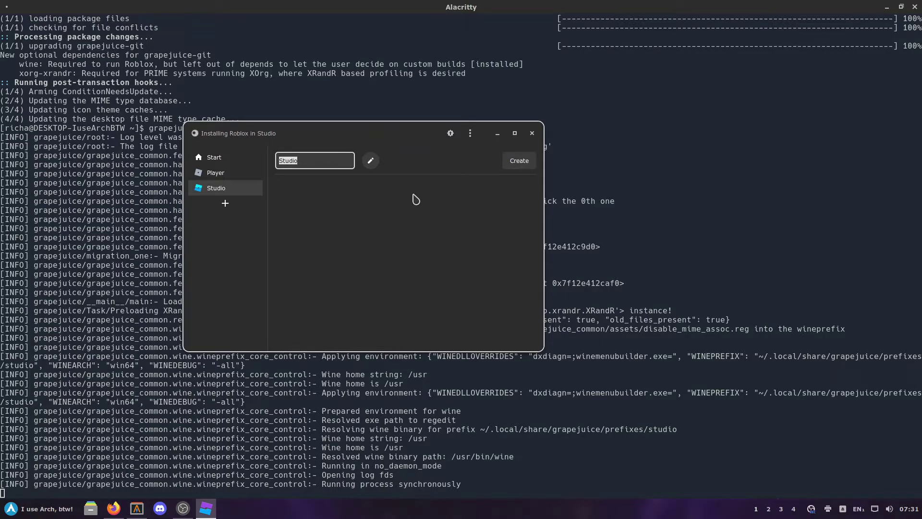
left_click(209, 188)
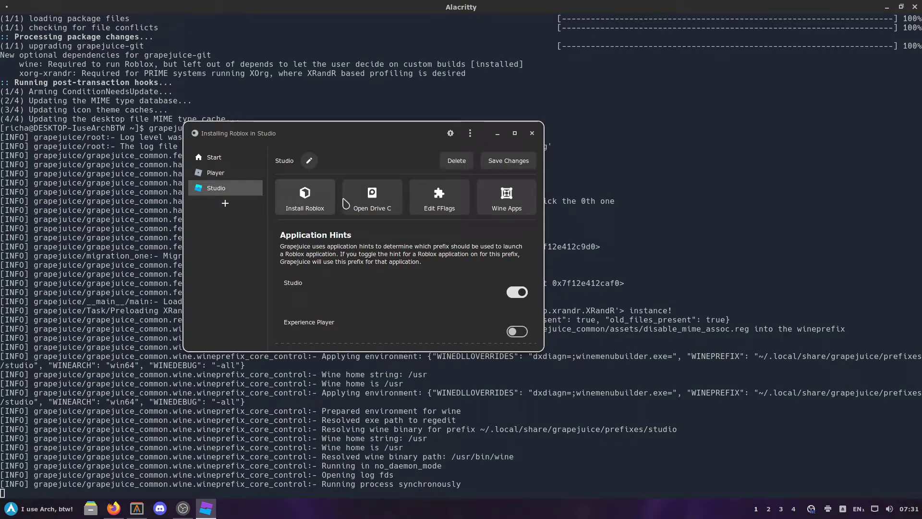
Step: Examine the Studio prefix's settings, including the choices for Roblox Renderer, without changing any of them
scroll(421, 244, "down", 5)
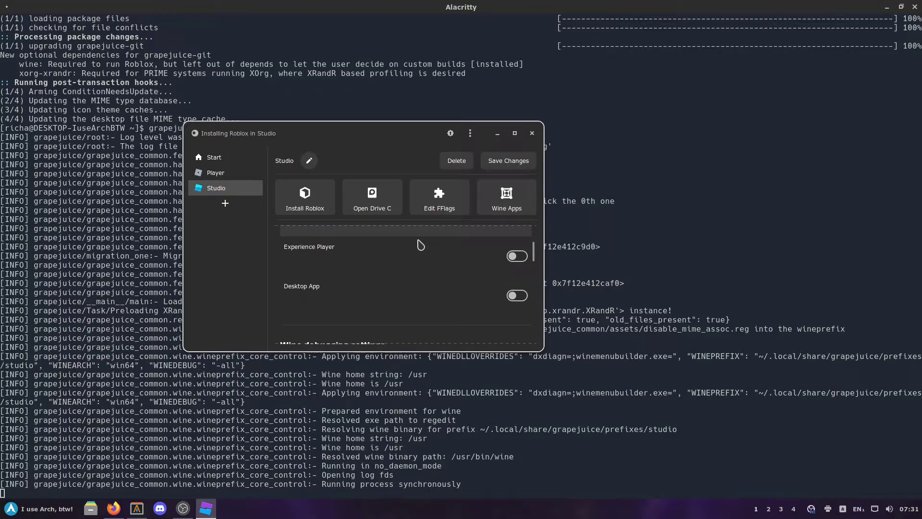
scroll(421, 245, "down", 5)
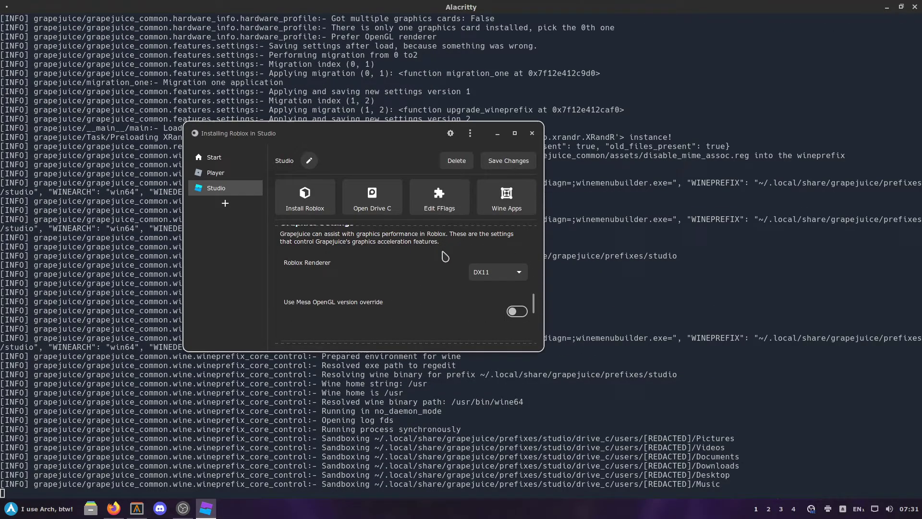
left_click(475, 272)
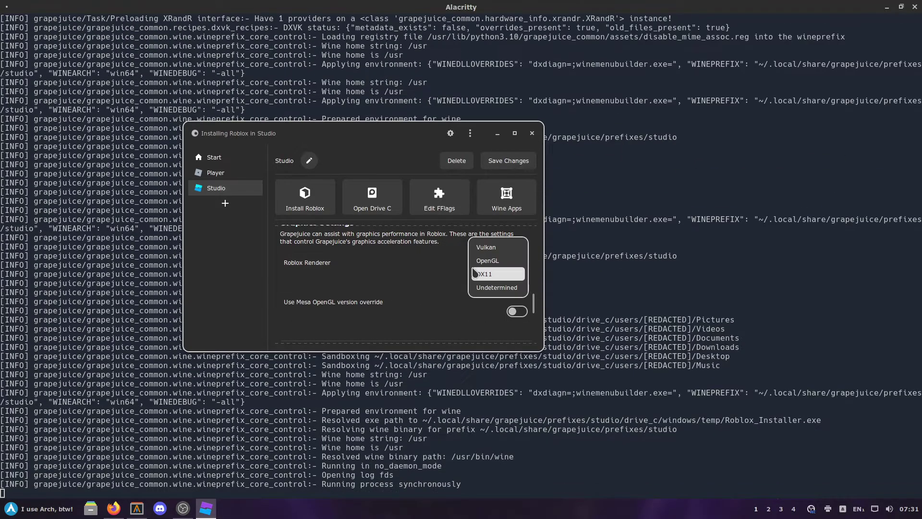
left_click(441, 268)
scroll(441, 268, "down", 3)
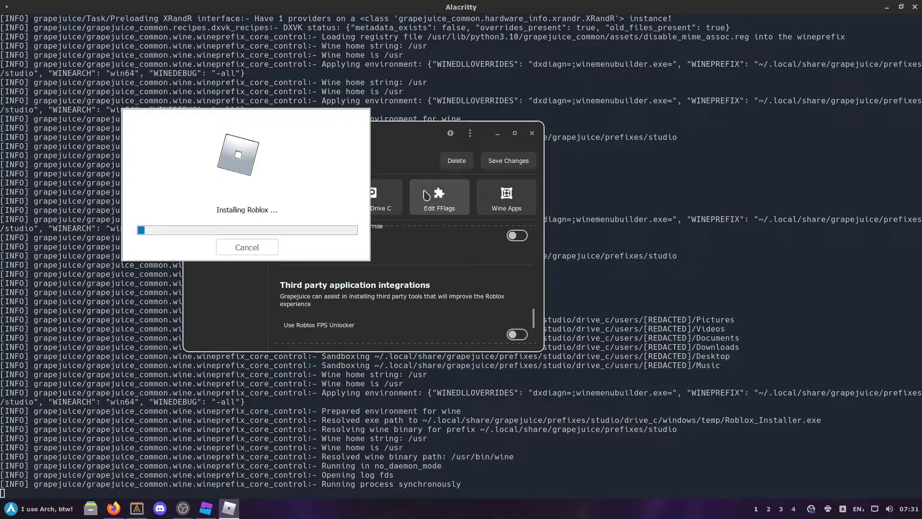
Step: Move the Grapejuice window clear of the Roblox installer and compare the application hints of the Player and Studio prefixes
left_click(435, 131)
left_click_drag(434, 131, 706, 114)
left_click(486, 140)
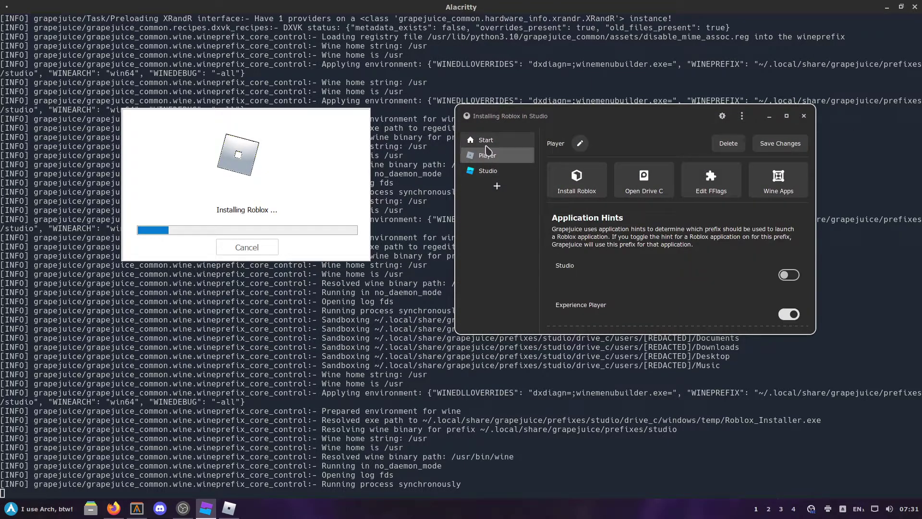
left_click(487, 170)
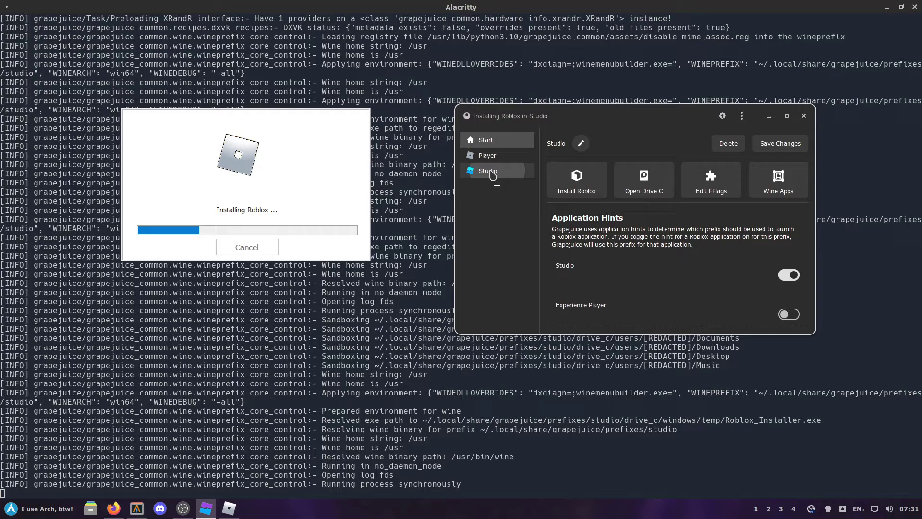
left_click(488, 155)
scroll(684, 279, "down", 5)
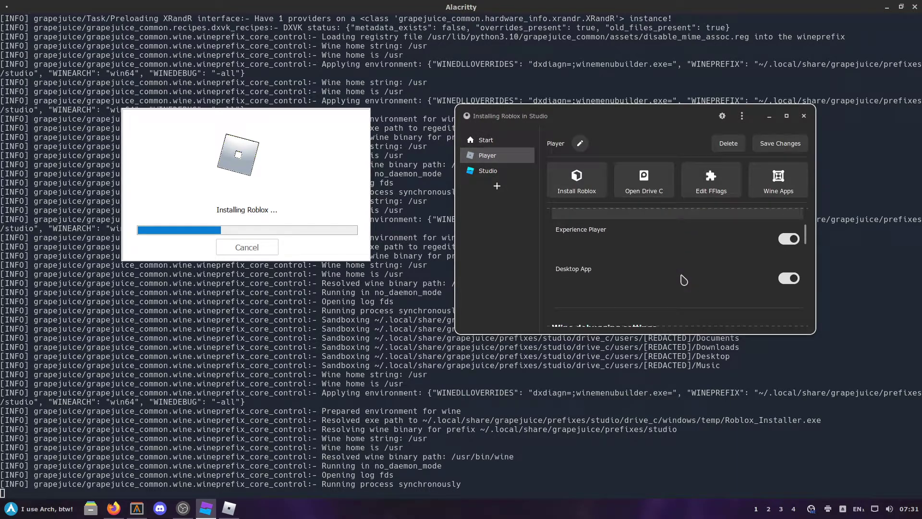
Step: Examine the Studio prefix's Wine debugging, graphics and third party integration settings while Roblox installs
left_click(511, 174)
scroll(710, 272, "down", 4)
scroll(710, 272, "down", 5)
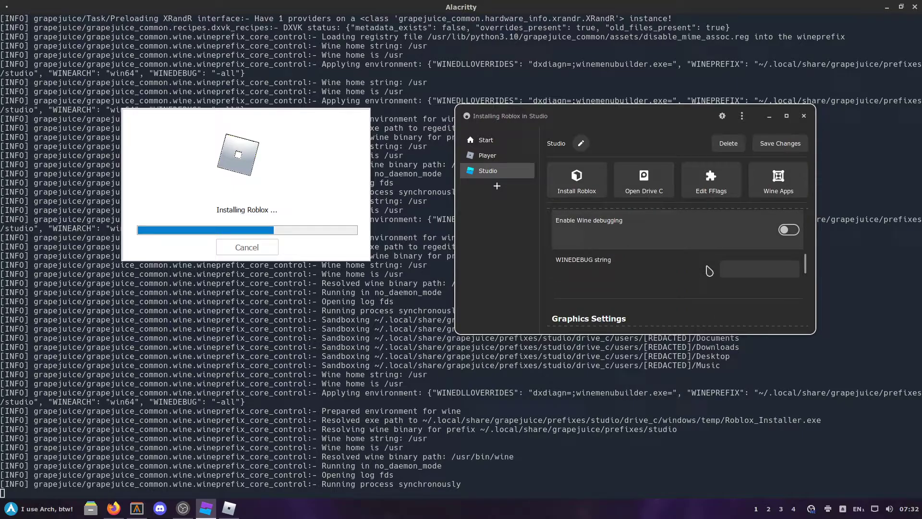
scroll(707, 272, "down", 3)
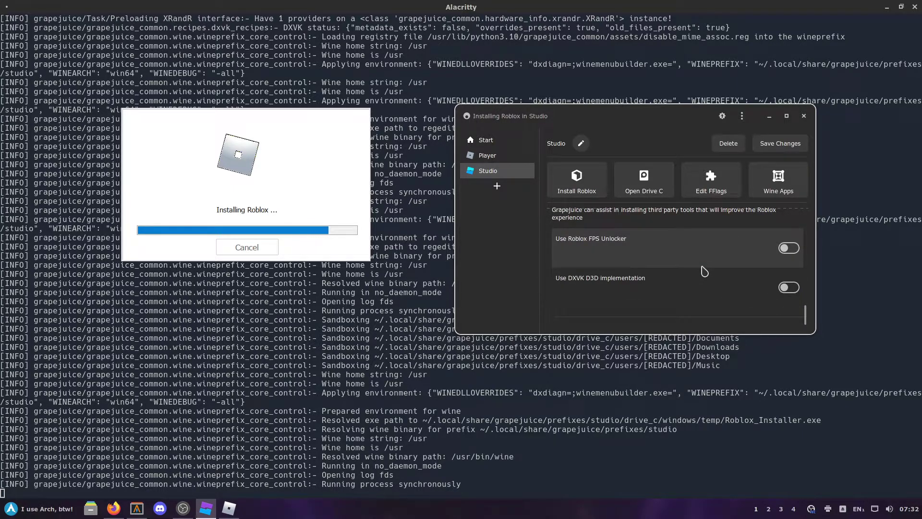
scroll(702, 271, "up", 6)
scroll(691, 272, "down", 6)
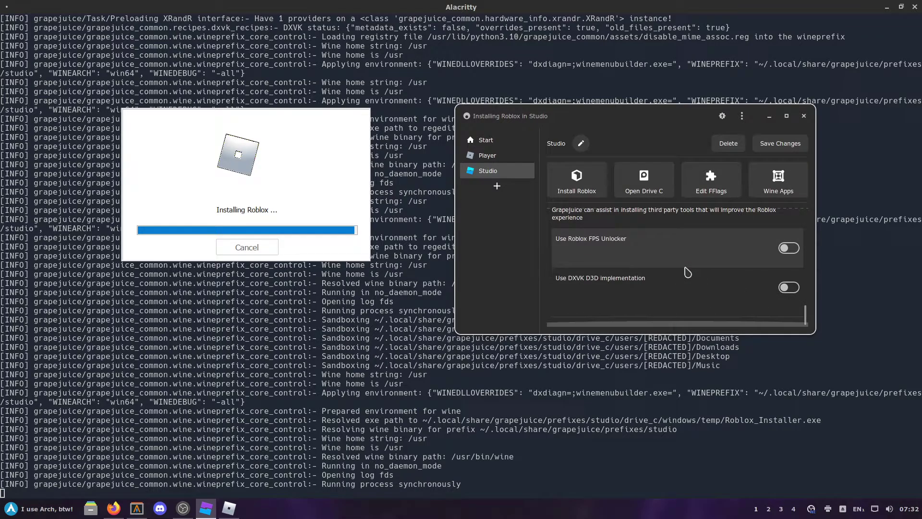
scroll(687, 283, "up", 10)
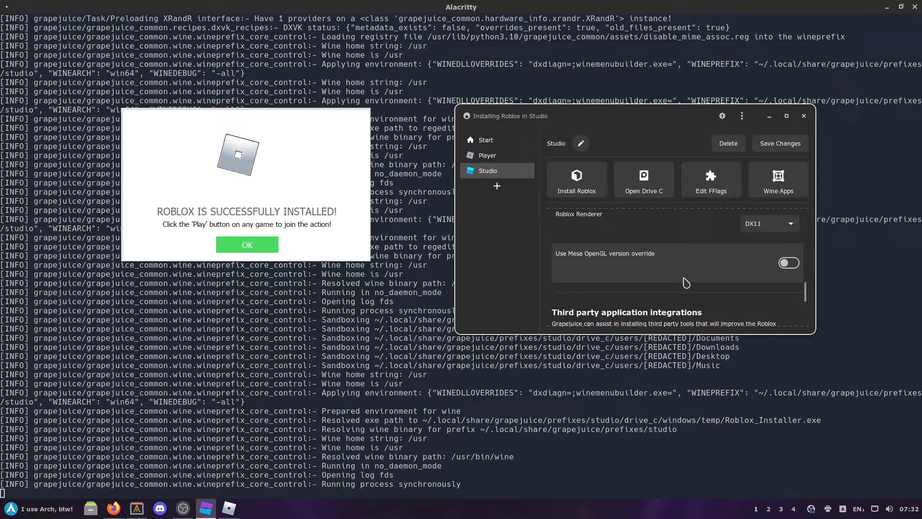
Step: Close the finished Roblox installer and reposition the Grapejuice window to review the Studio prefix's settings
left_click(247, 245)
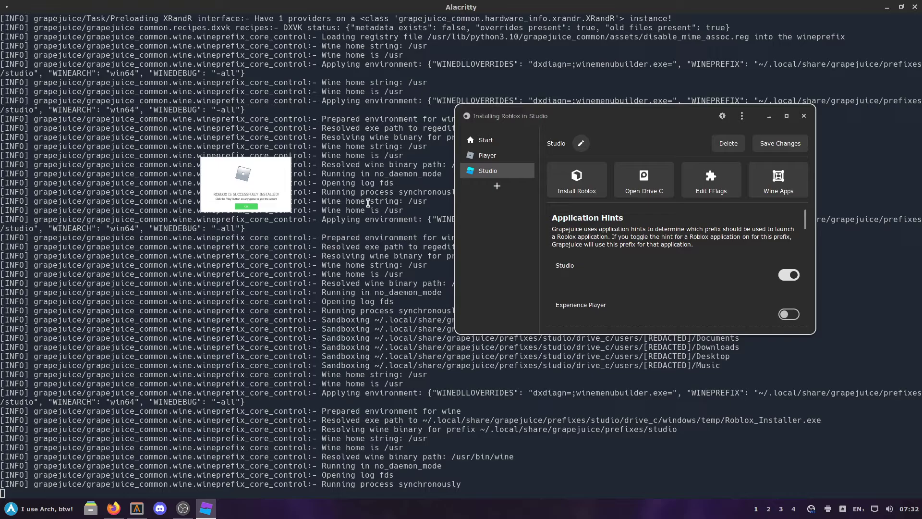
left_click_drag(552, 117, 225, 115)
scroll(384, 242, "down", 6)
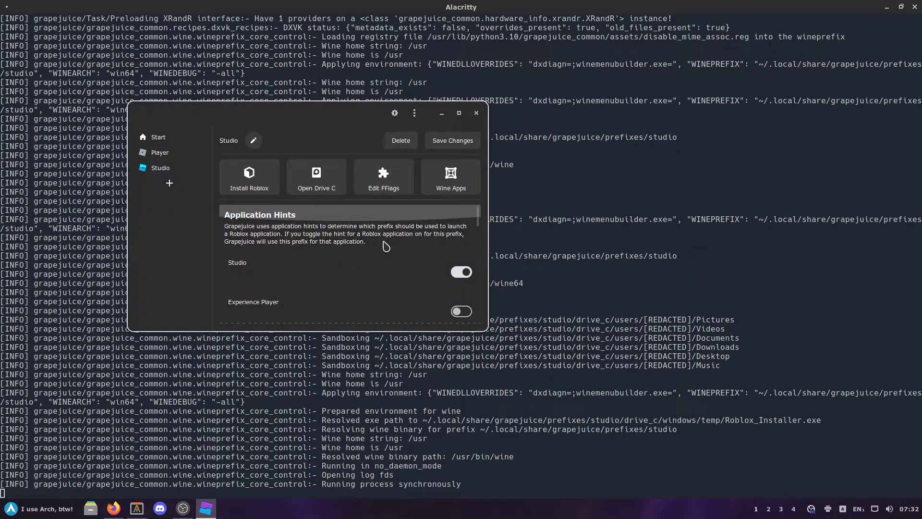
scroll(385, 246, "down", 3)
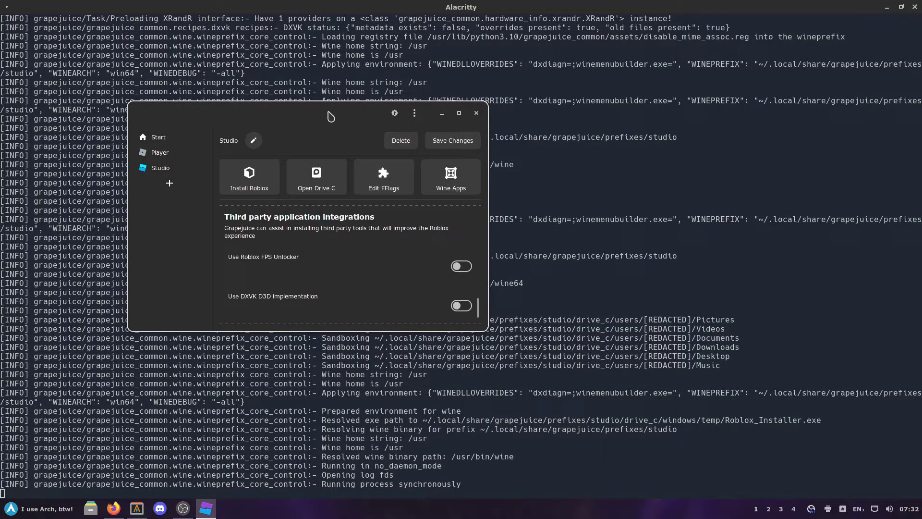
left_click_drag(331, 117, 465, 116)
scroll(461, 259, "down", 1)
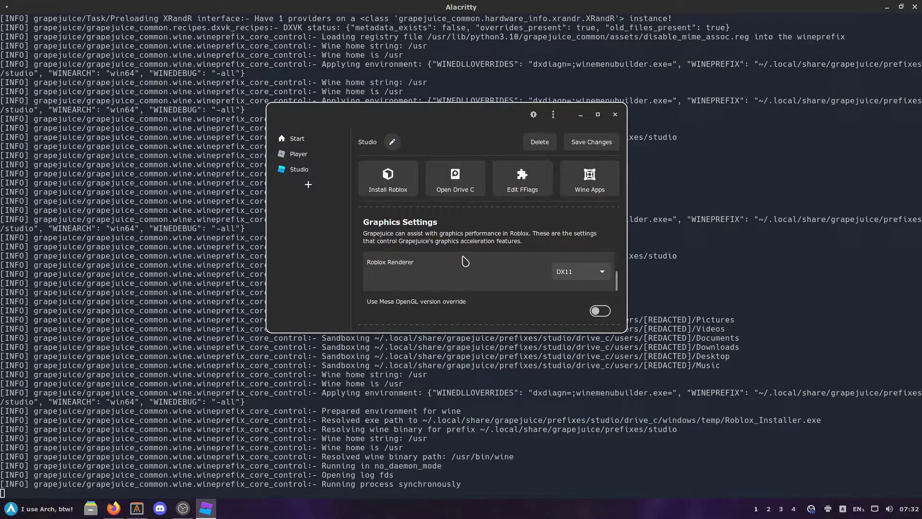
scroll(464, 262, "up", 5)
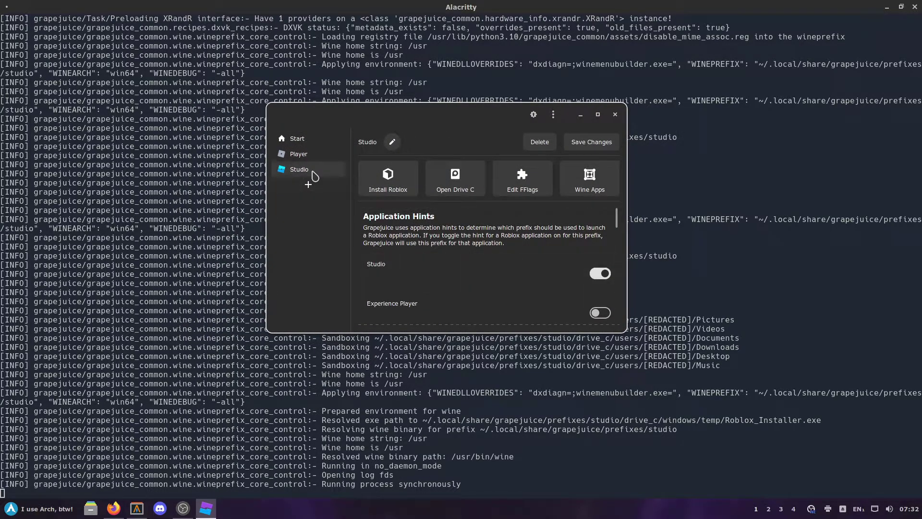
Step: Open the Player prefix's page and look through its application hints, Wine debugging and graphics settings
left_click(310, 141)
left_click(315, 155)
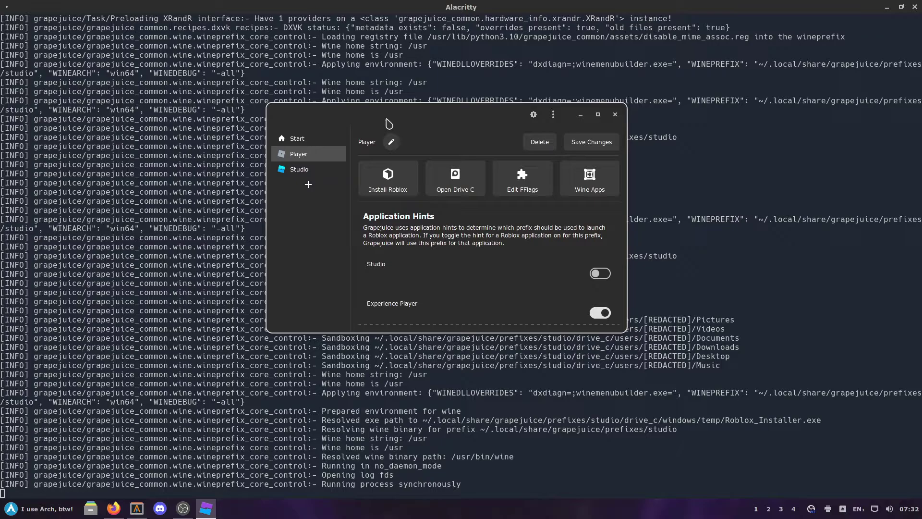
mouse_move(397, 116)
left_mouse_down()
mouse_move(297, 102)
mouse_move(403, 121)
left_mouse_up()
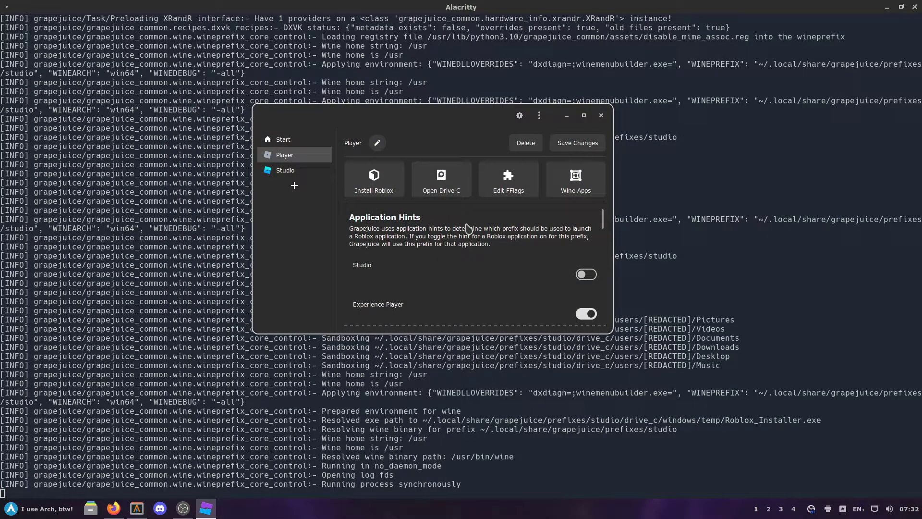
scroll(470, 245, "down", 5)
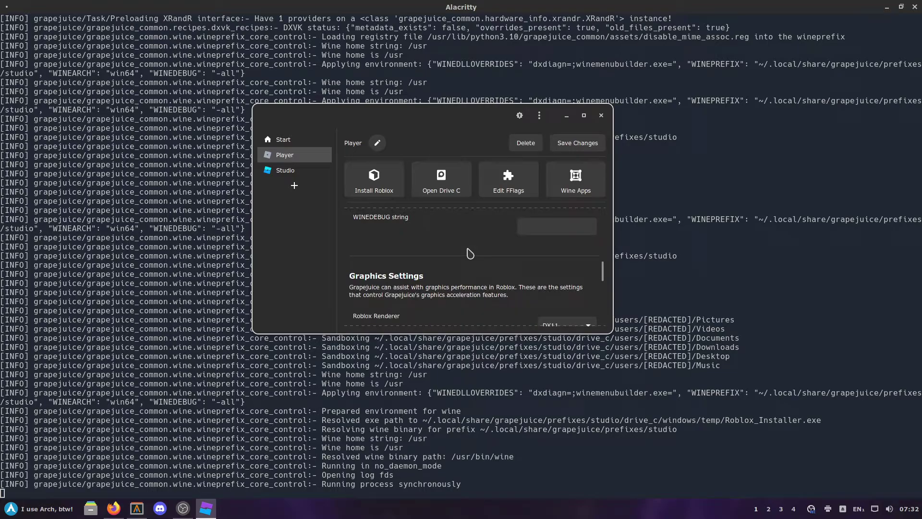
scroll(470, 253, "down", 5)
Step: Examine all of the Studio prefix's options, from the application hints to the third party application integrations
left_click(291, 172)
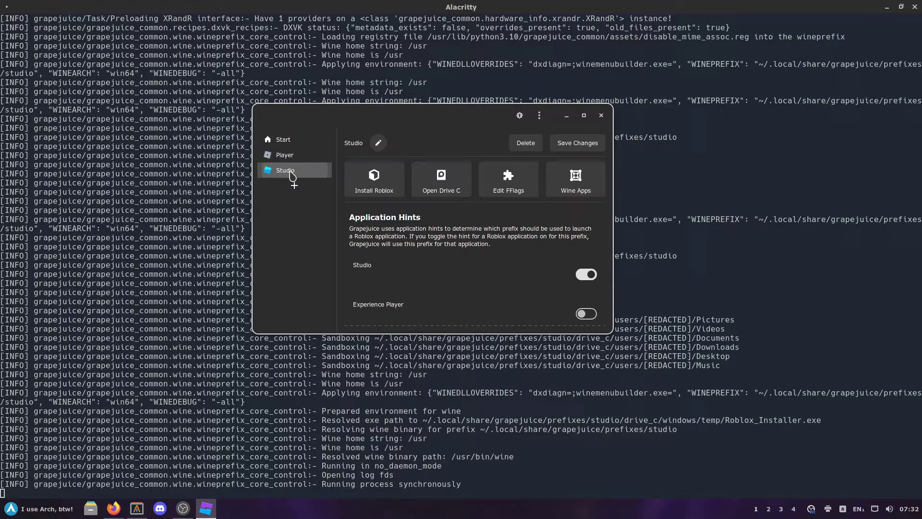
scroll(442, 226, "down", 10)
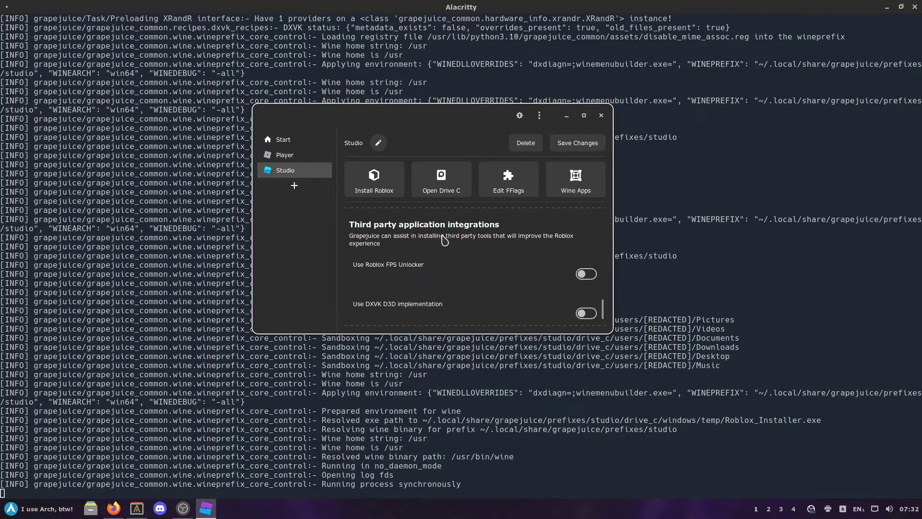
scroll(445, 240, "down", 2)
scroll(458, 260, "up", 10)
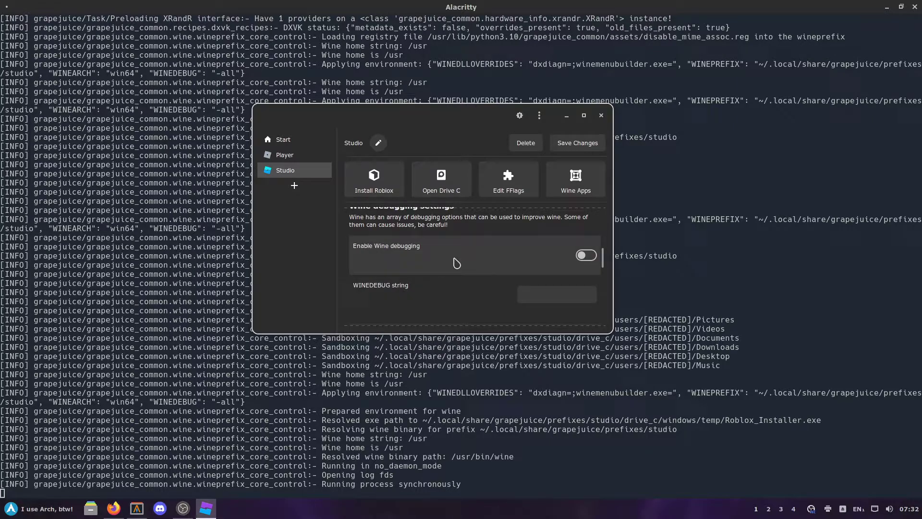
scroll(457, 263, "down", 5)
scroll(458, 262, "up", 8)
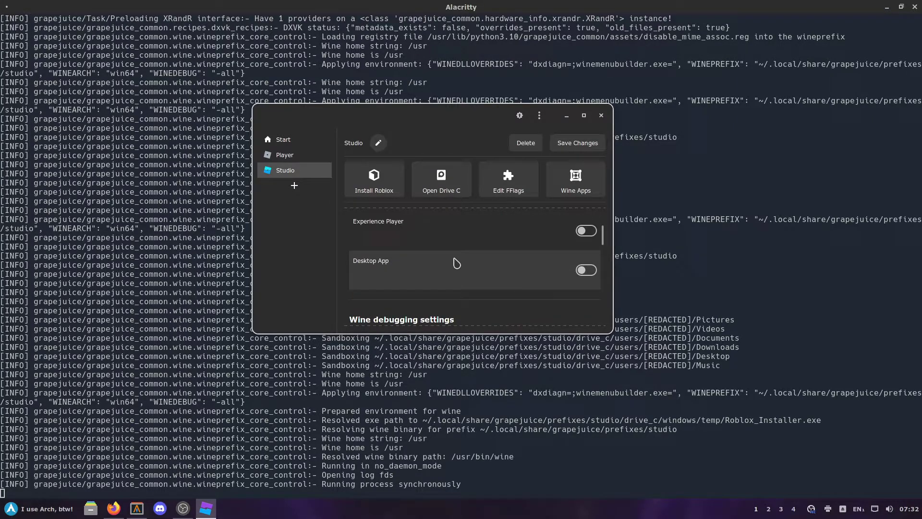
scroll(461, 257, "down", 6)
scroll(458, 255, "down", 5)
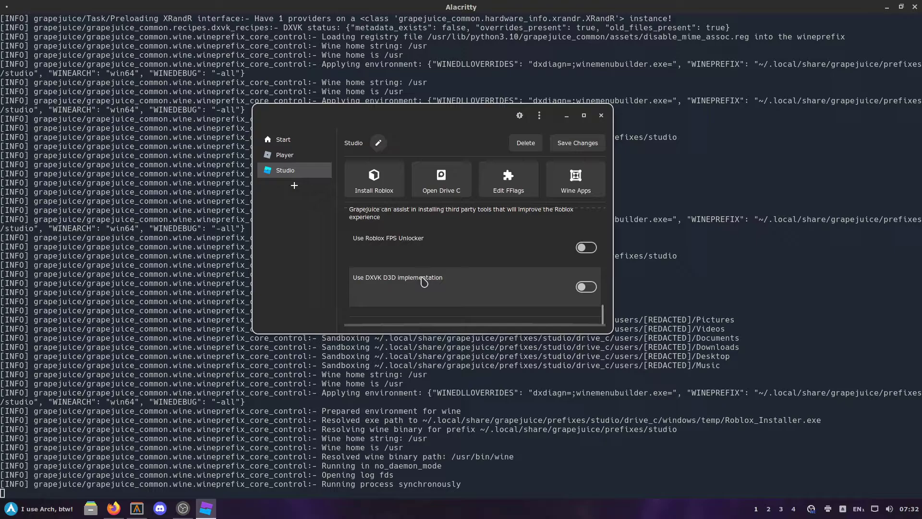
Step: Enable the DXVK D3D implementation for the Player prefix and save the changes
left_click(276, 158)
scroll(442, 269, "down", 5)
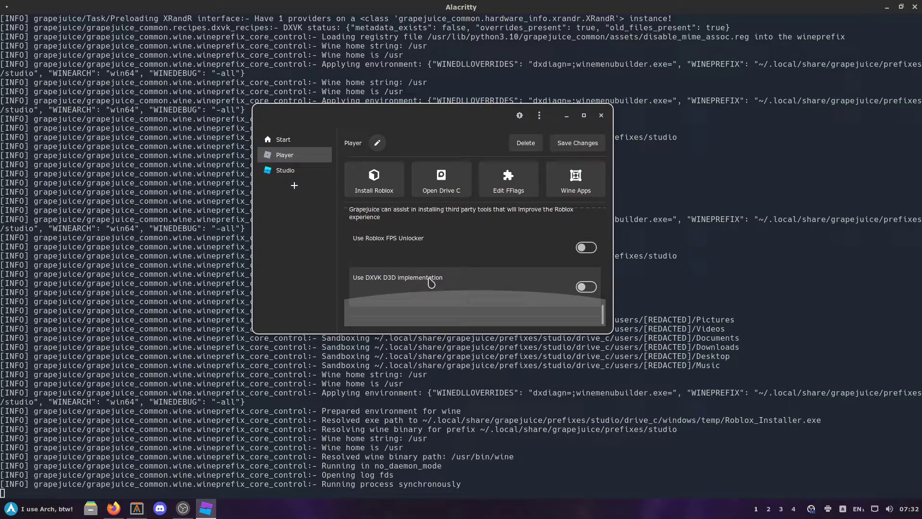
left_click(578, 288)
left_click(578, 143)
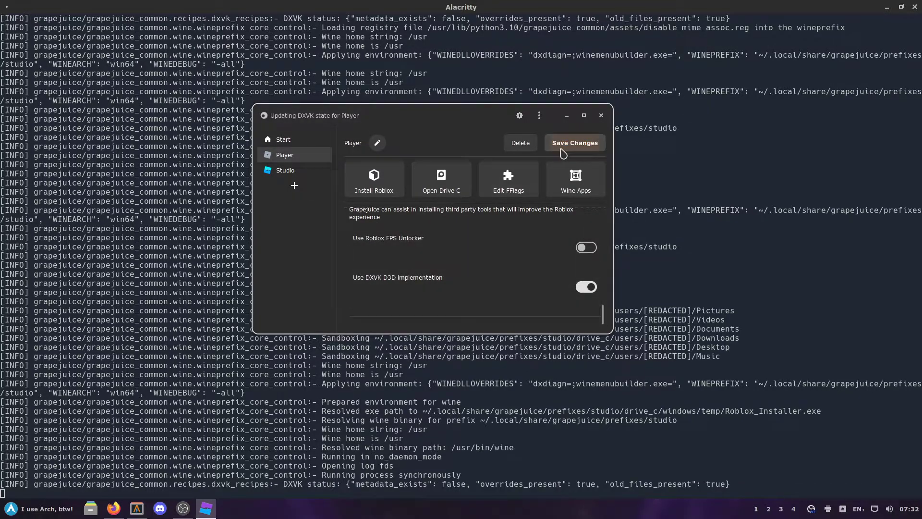
Step: Return to the Studio prefix and check its graphics settings and application hints
left_click(280, 171)
scroll(427, 240, "down", 6)
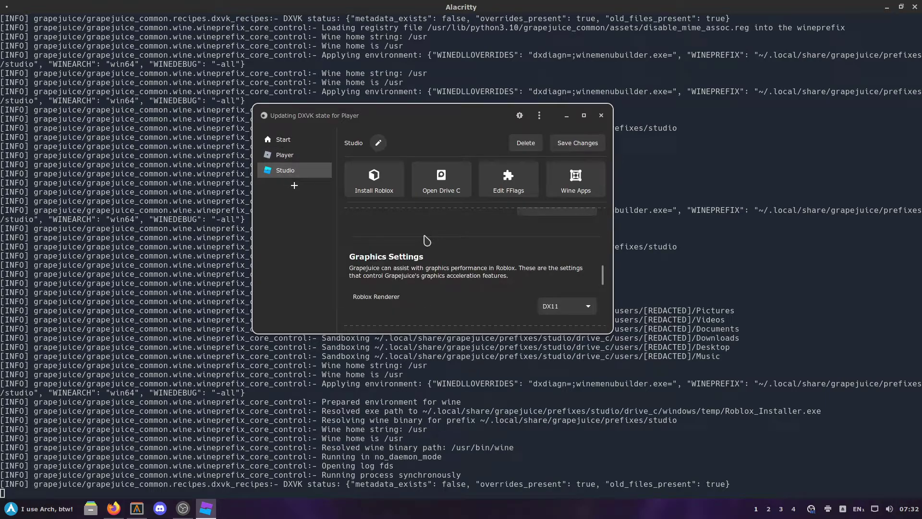
scroll(427, 240, "up", 3)
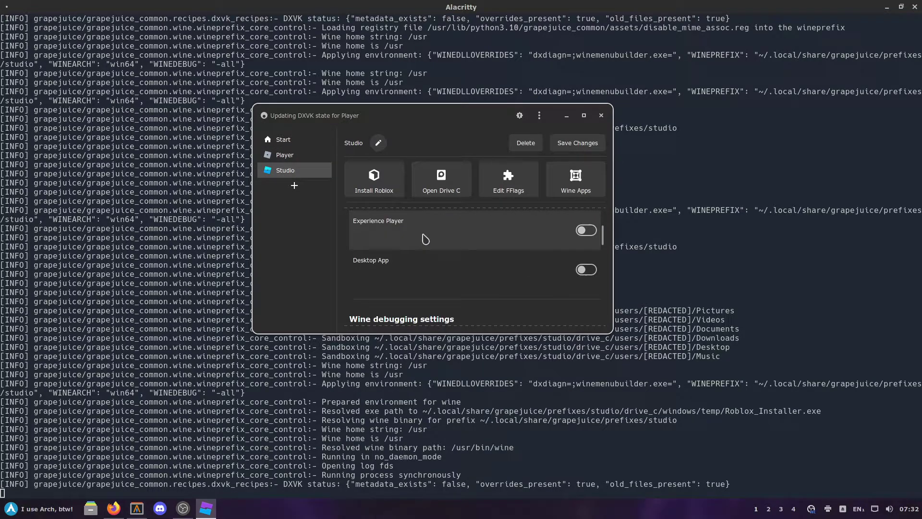
Step: Look through the Studio prefix's Wine debugging settings and application hints, and reposition the Grapejuice window over the terminal
scroll(426, 240, "down", 5)
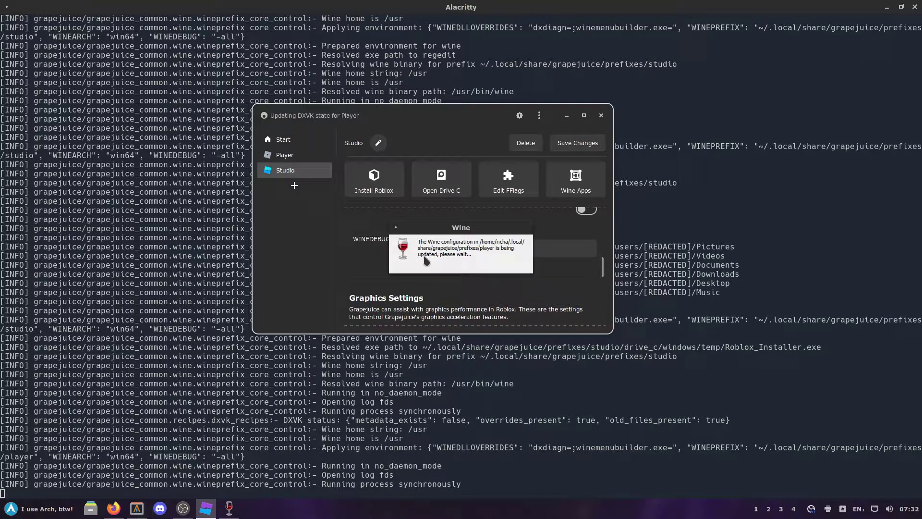
scroll(462, 254, "up", 6)
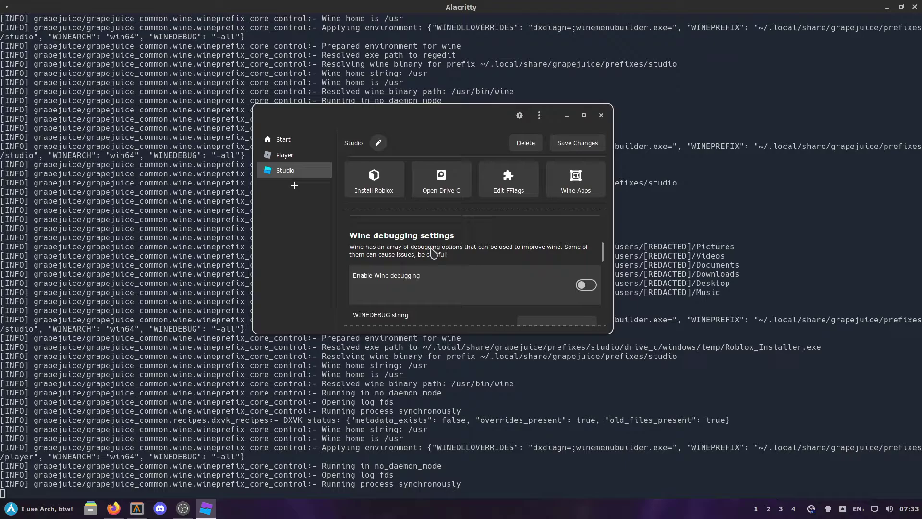
left_click_drag(406, 125, 380, 113)
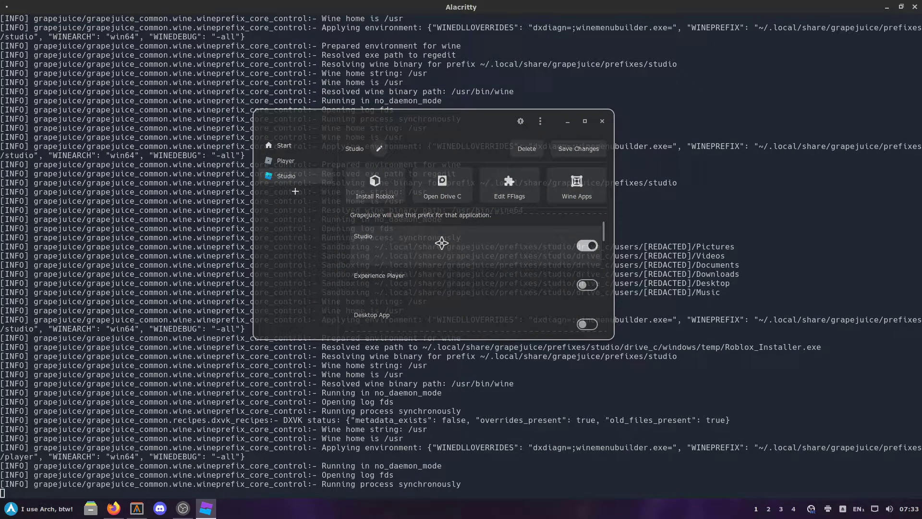
left_click_drag(440, 240, 390, 239)
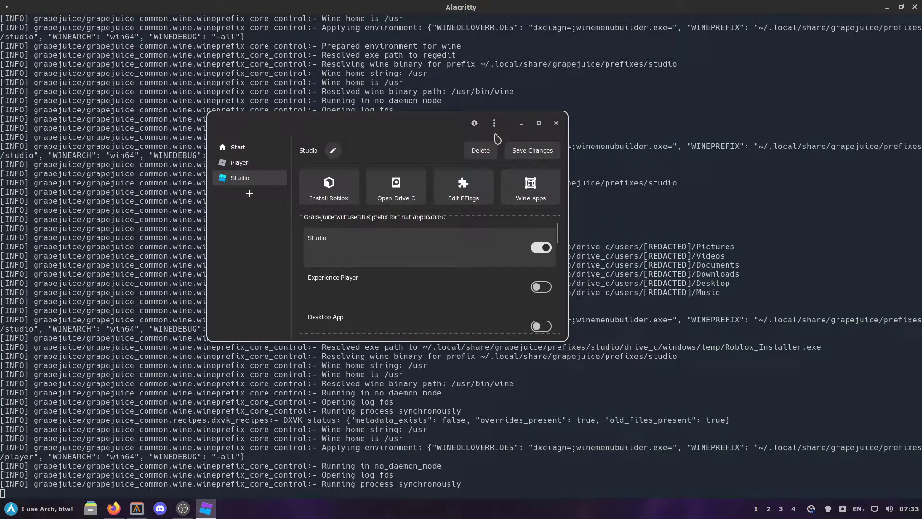
Step: Compare the Player and Studio prefix pages, and review Studio's options from the application hints to the third party integrations
left_click(263, 157)
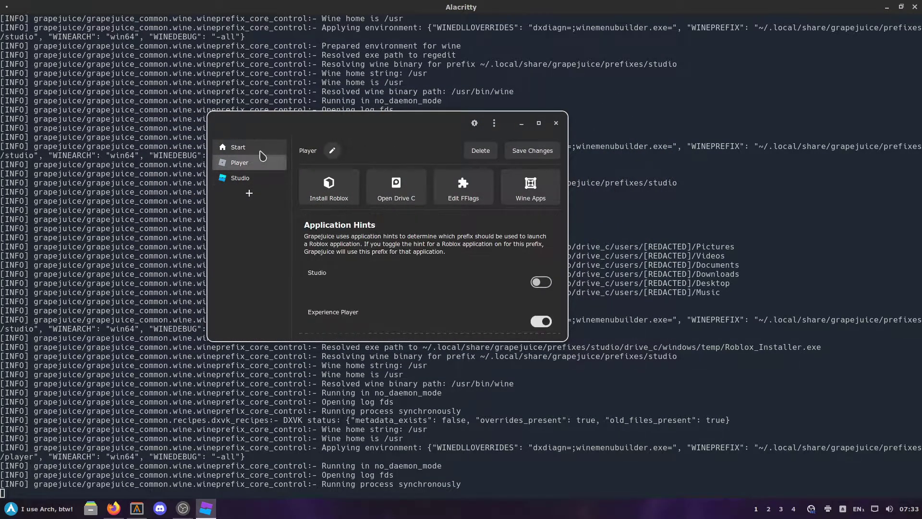
left_click(253, 182)
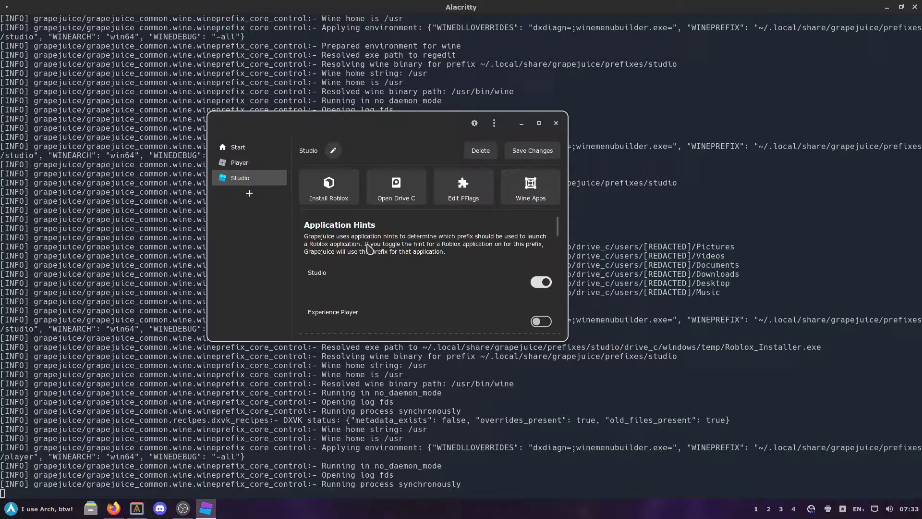
scroll(370, 248, "down", 10)
scroll(388, 254, "up", 2)
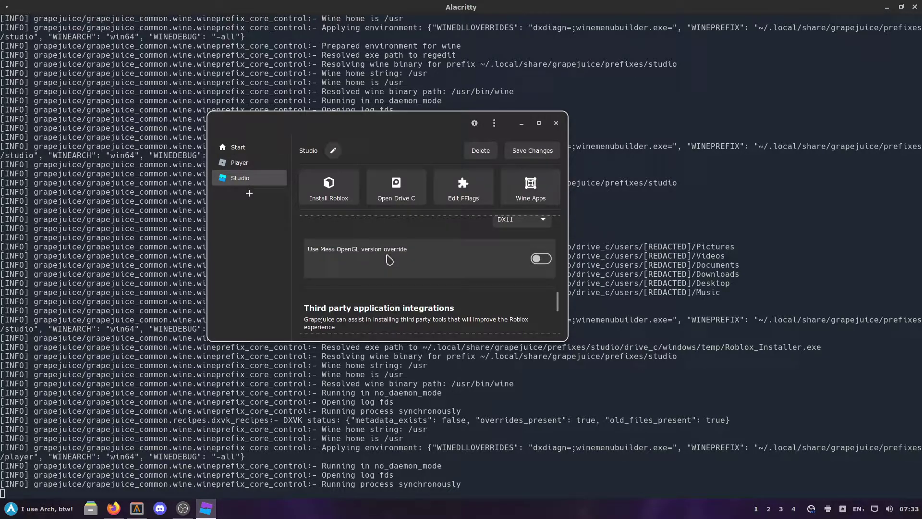
scroll(389, 260, "up", 8)
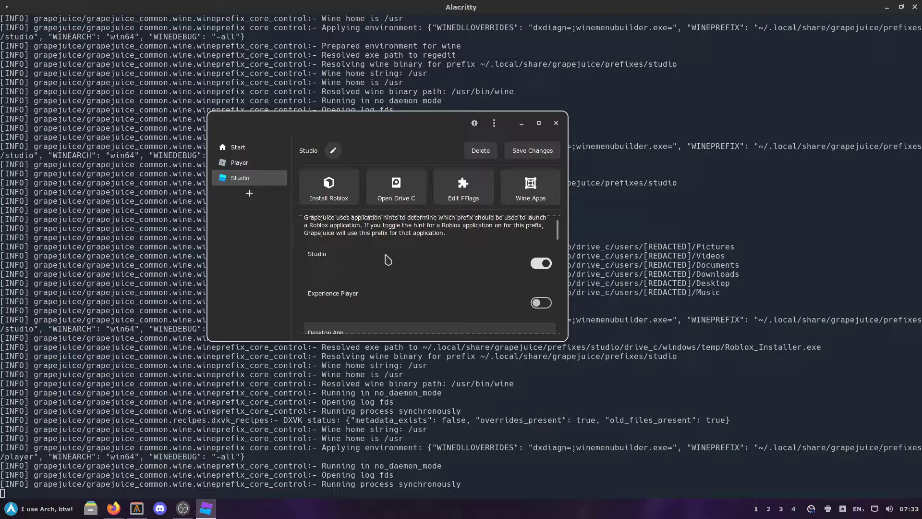
scroll(386, 255, "up", 3)
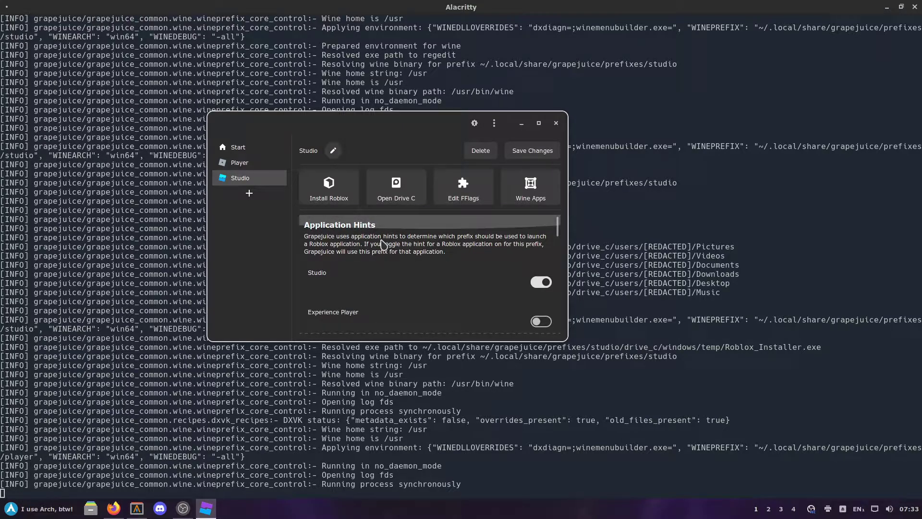
scroll(473, 231, "down", 3)
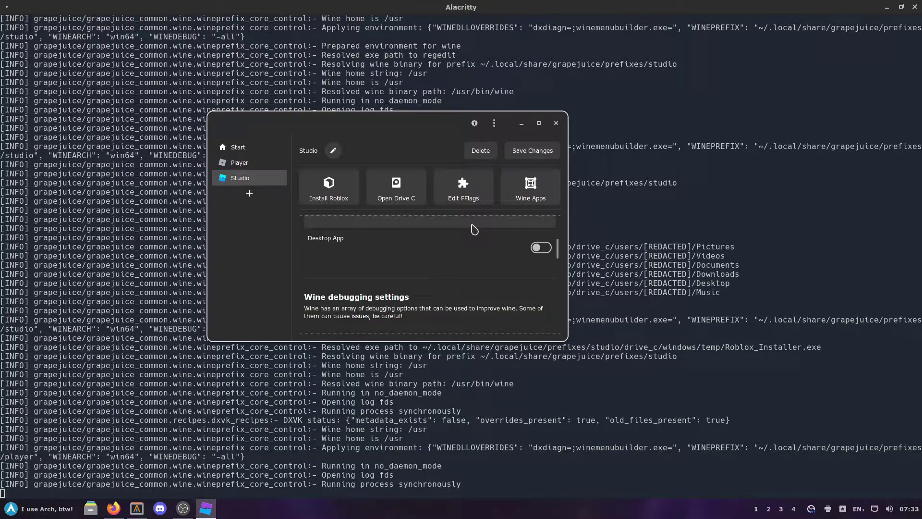
scroll(474, 229, "down", 2)
left_click(240, 163)
left_click(238, 147)
left_click(253, 179)
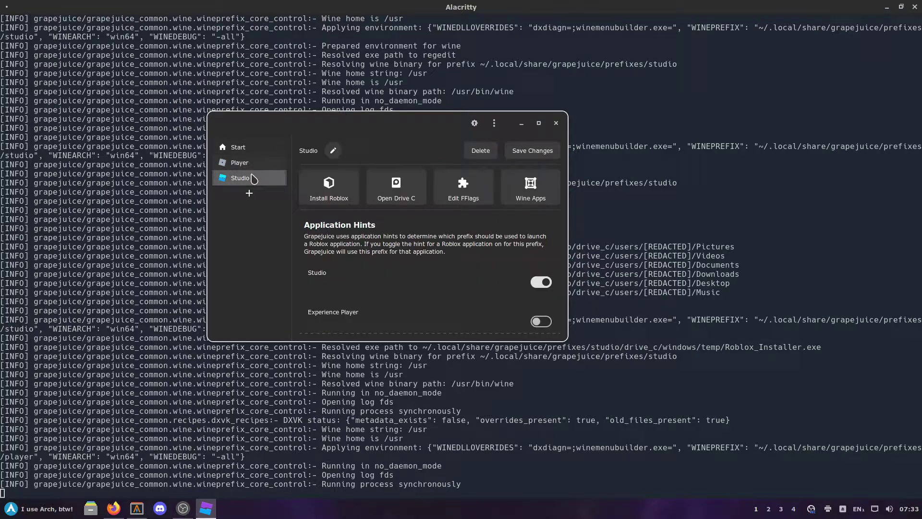
left_click(250, 162)
left_click(260, 174)
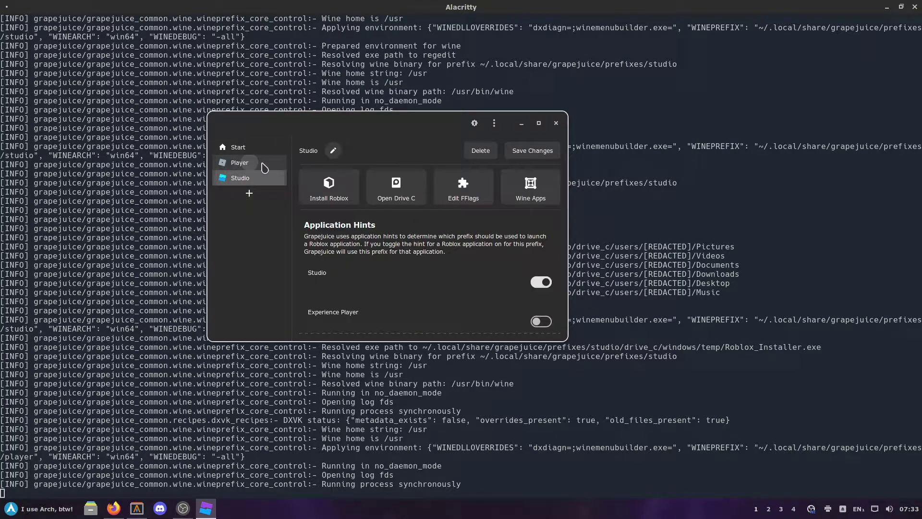
left_click(263, 164)
left_click(263, 176)
Step: Check the Player prefix's DXVK D3D implementation setting and list the available Roblox renderers
left_click(269, 164)
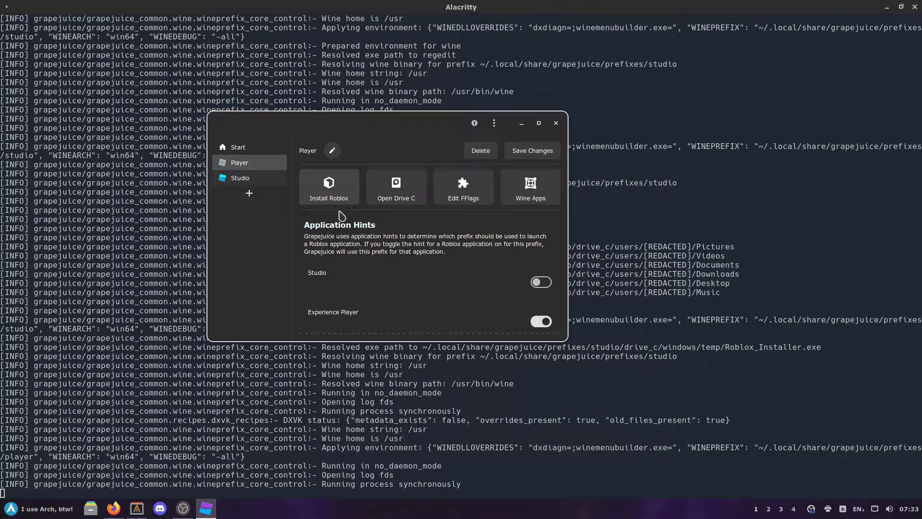
scroll(385, 269, "down", 10)
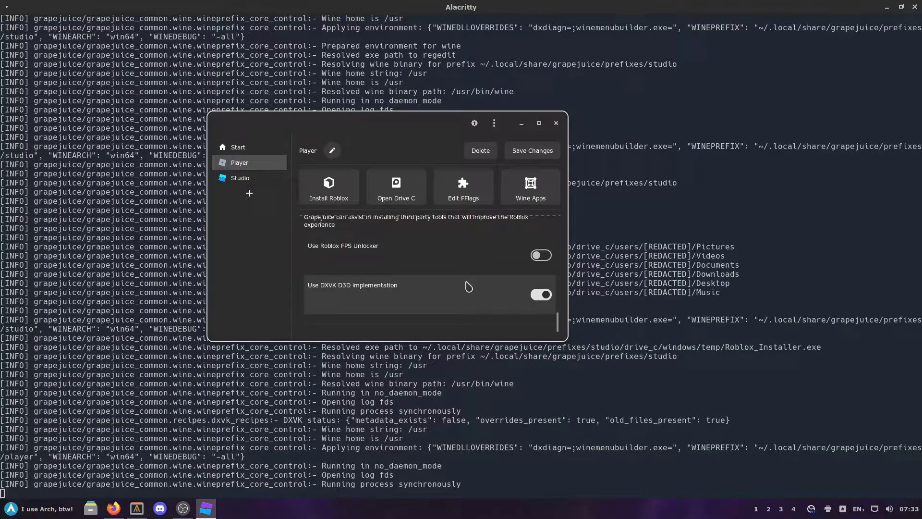
scroll(469, 284, "up", 4)
left_click(517, 290)
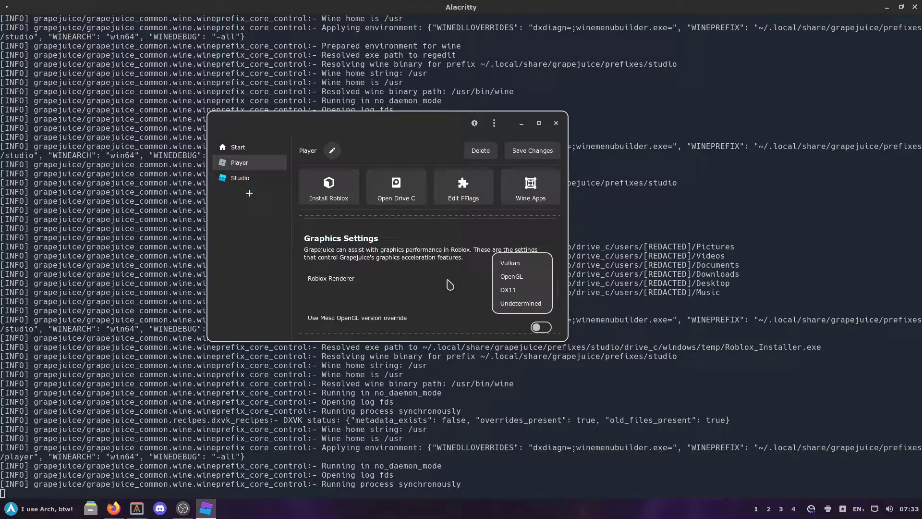
Step: Try OpenGL as the Studio prefix's Roblox renderer and set it back to DX11
left_click(240, 178)
scroll(475, 267, "up", 5)
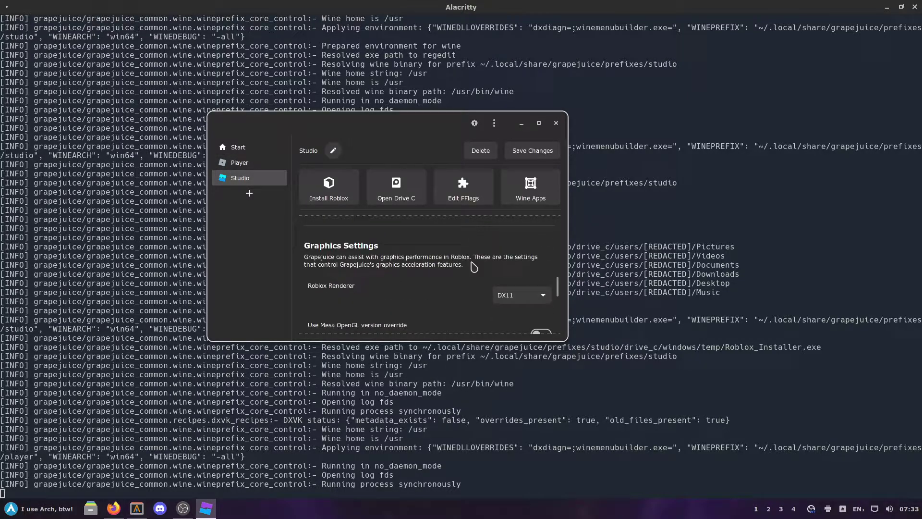
left_click(522, 295)
left_click(528, 284)
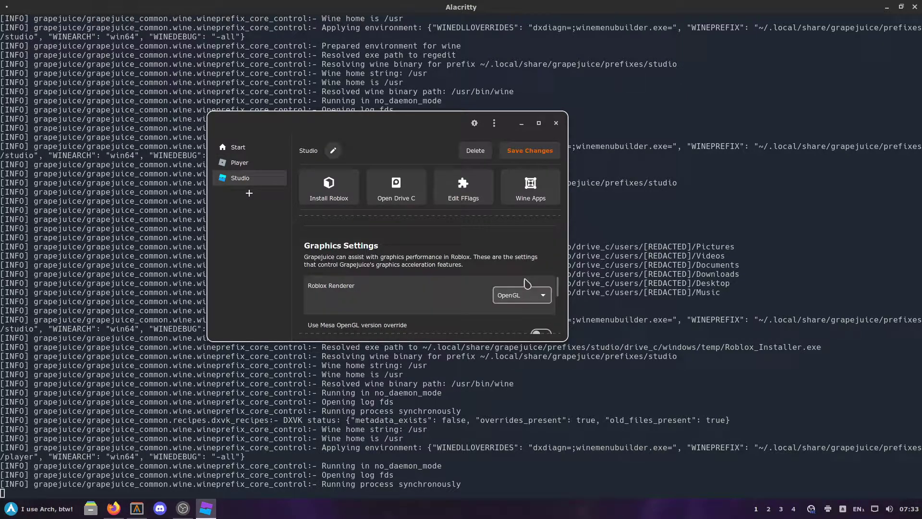
left_click(522, 295)
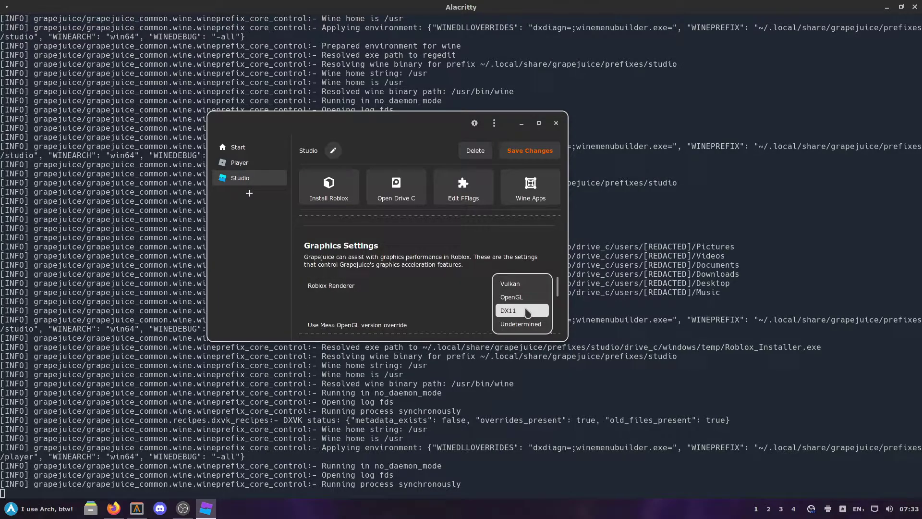
left_click(534, 368)
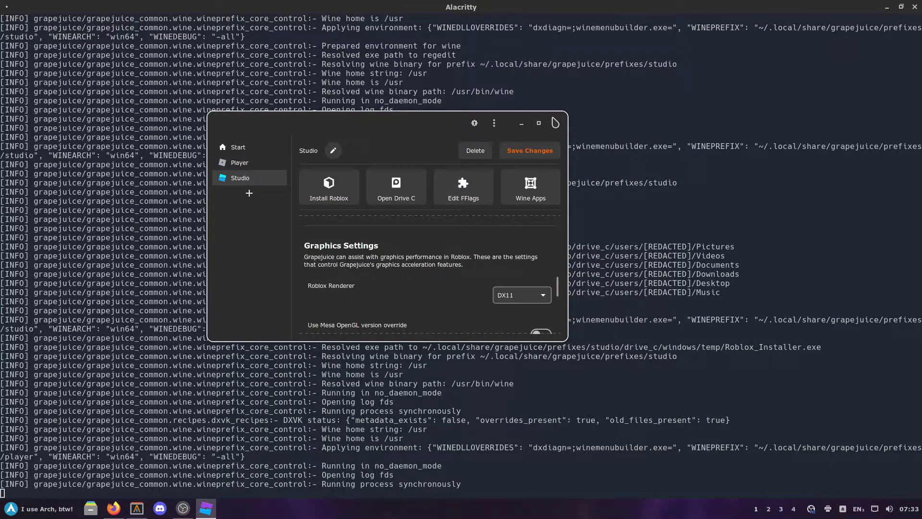
Step: Close Grapejuice without saving the Studio prefix's changes and switch to OBS
left_click(556, 123)
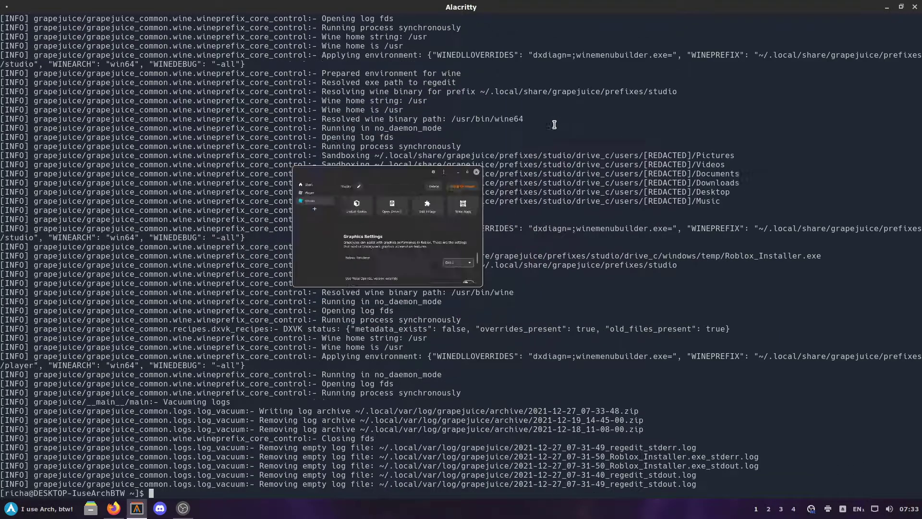
left_click(185, 510)
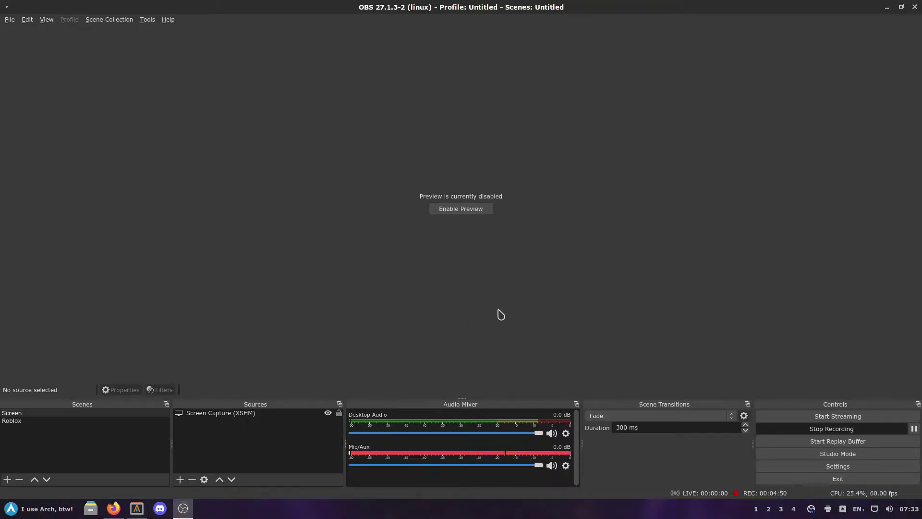